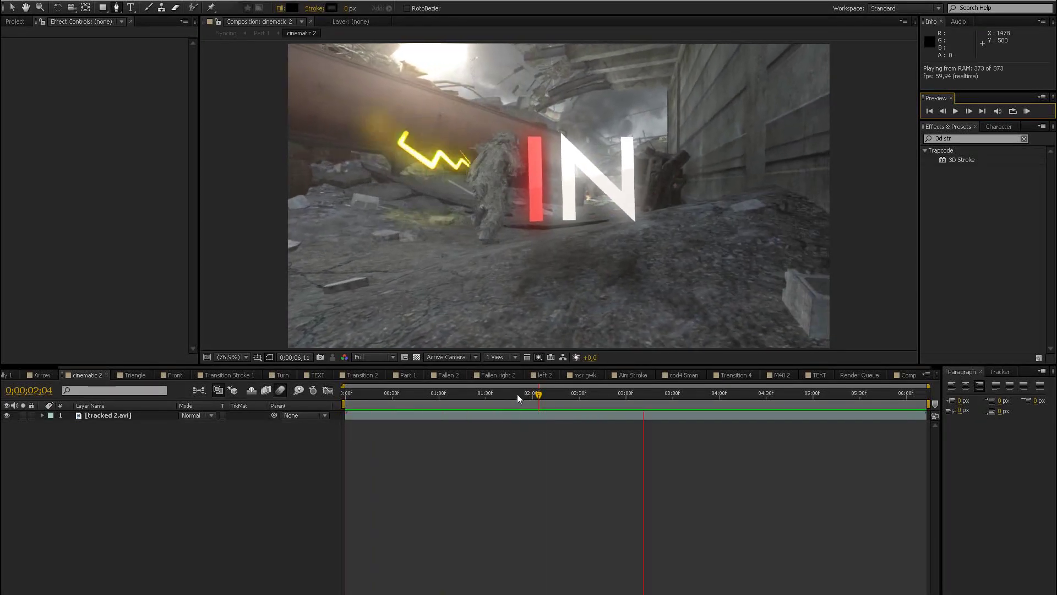
- Stop the preview and scrub through the Triangle example's stroke animation
drag(517, 394, 643, 372)
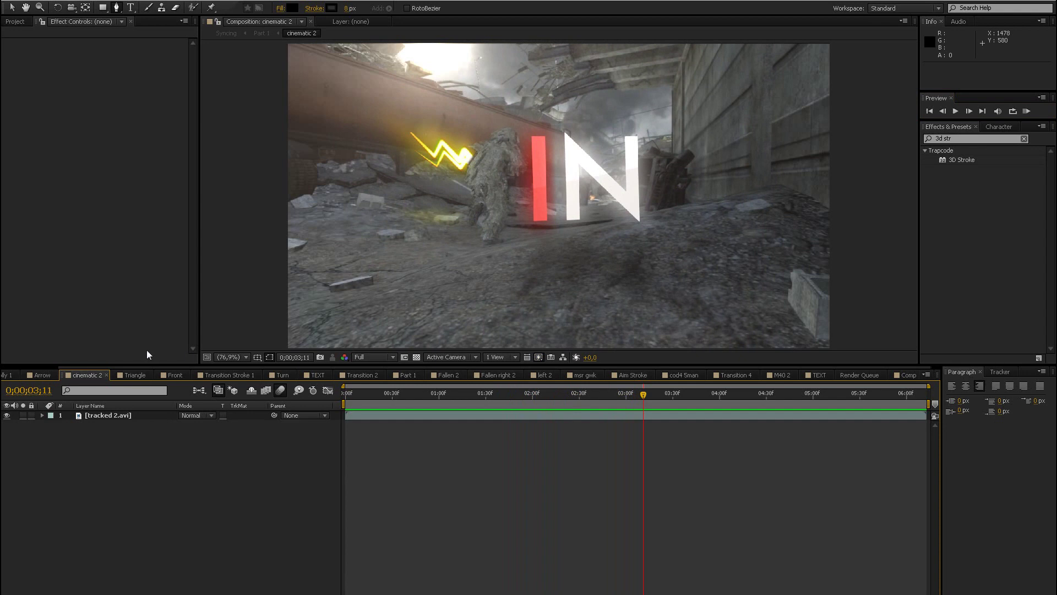
click(135, 375)
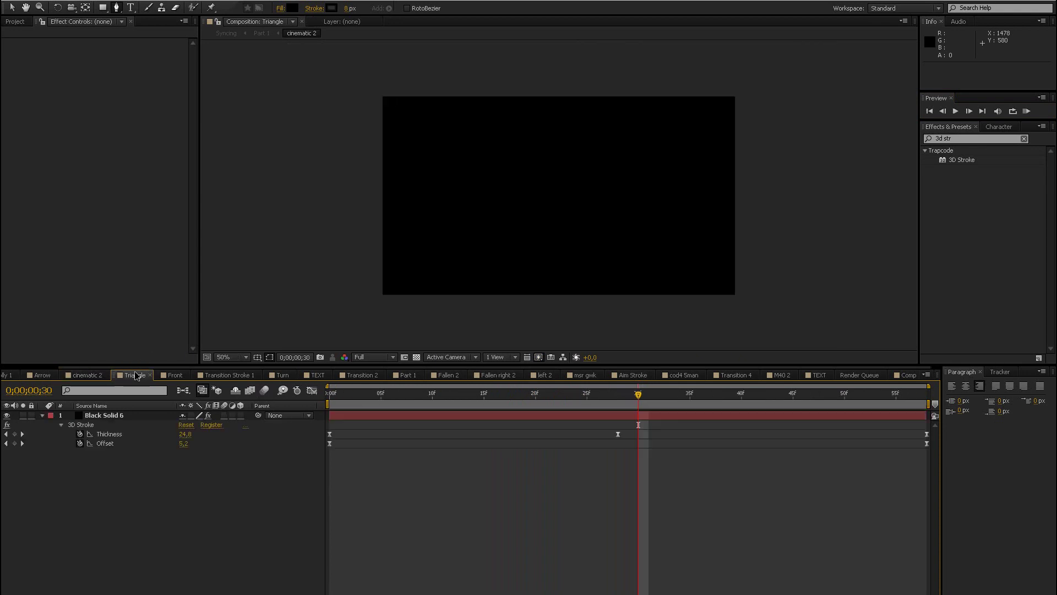
click(88, 375)
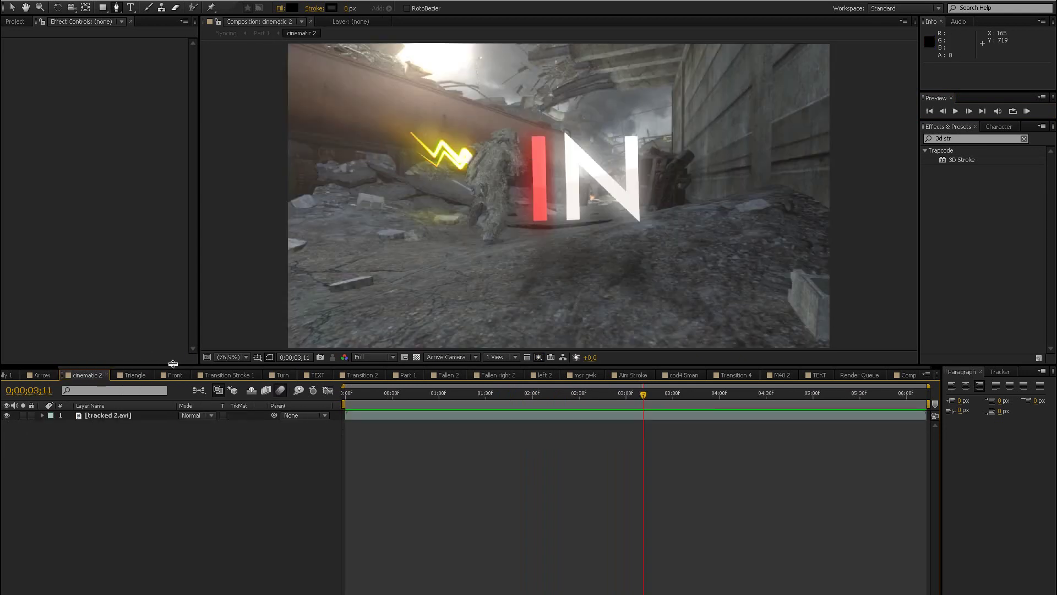
click(135, 375)
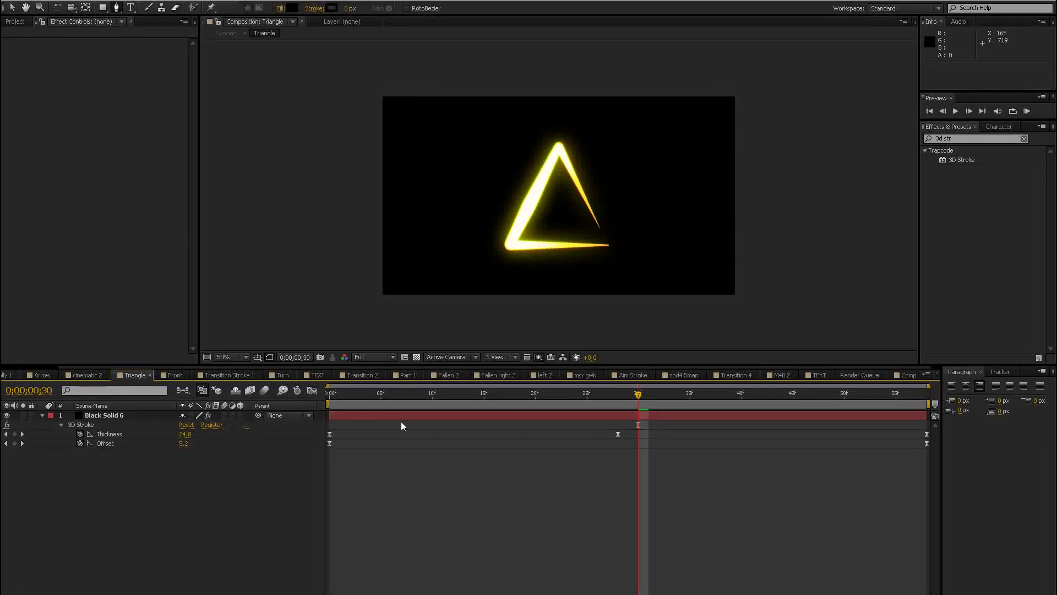
mouse_move(374, 402)
mouse_down()
mouse_move(328, 402)
mouse_move(642, 404)
mouse_move(590, 406)
mouse_move(684, 394)
mouse_up()
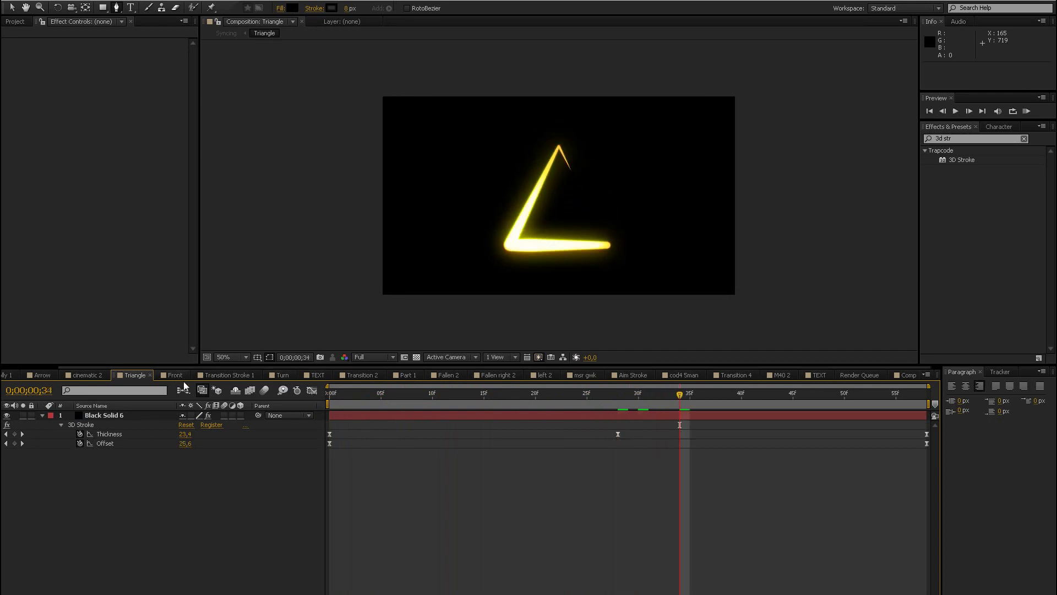
- Scrub Transition 4 from its start to frame 16 as the glowing stroke floods the frame
click(737, 375)
click(337, 394)
drag(336, 394, 689, 402)
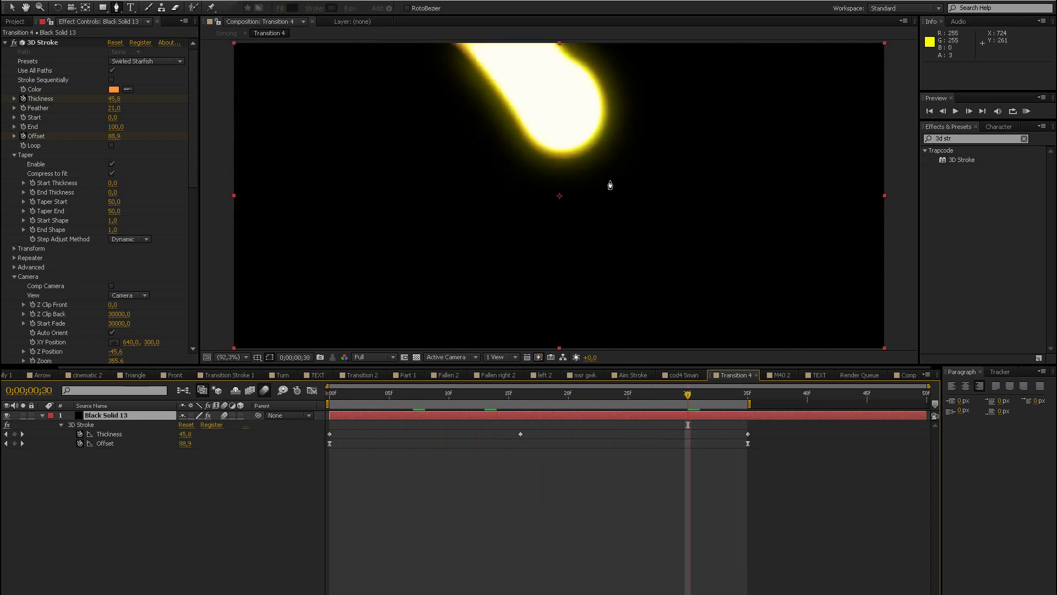
click(508, 395)
click(516, 394)
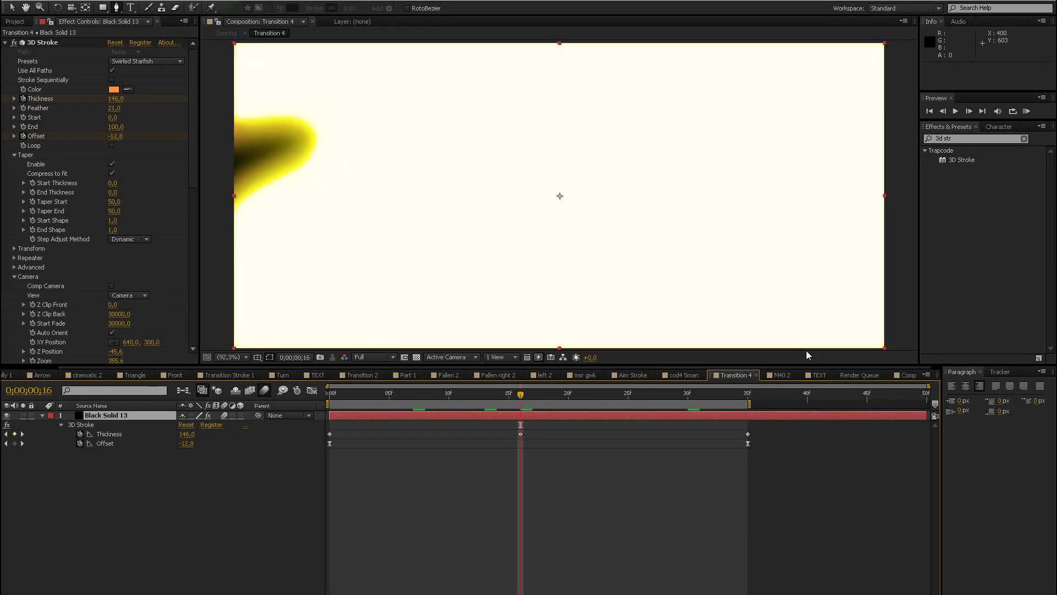
- Set Comp 1 to 0;00;02;28, where the killcam clip begins, after reviewing Transition 4's Glow/Starglow
click(909, 376)
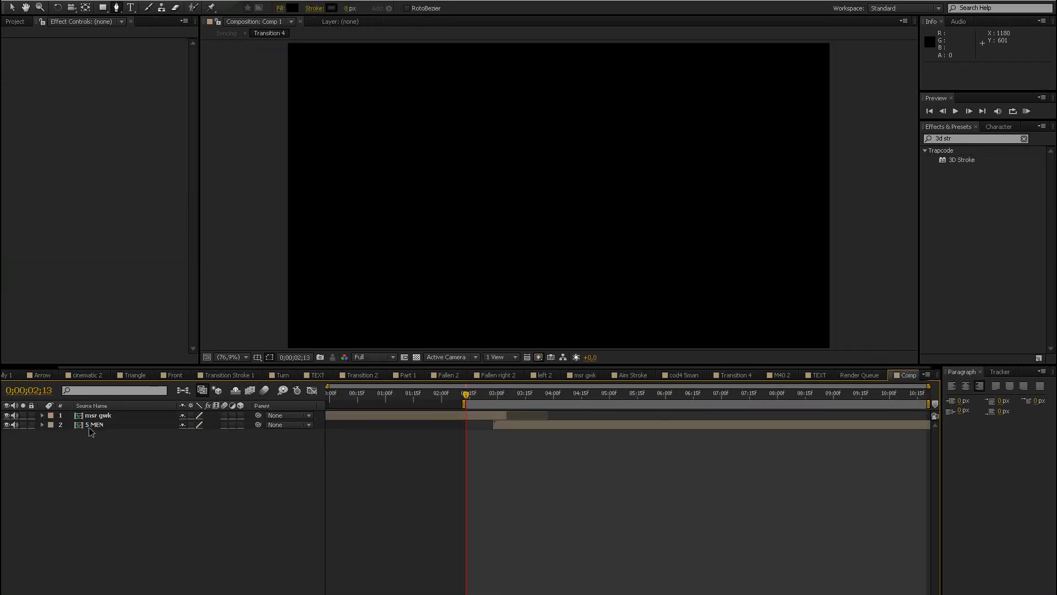
mouse_move(477, 395)
mouse_down()
mouse_move(514, 381)
mouse_move(493, 385)
mouse_up()
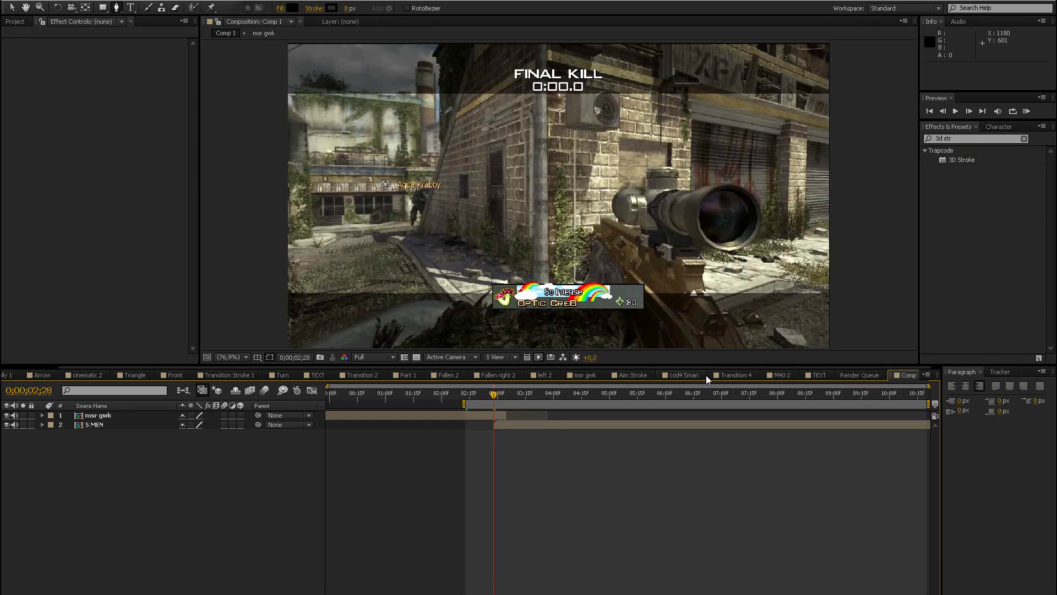
click(729, 374)
scroll(45, 323, down, 10)
scroll(38, 146, down, 3)
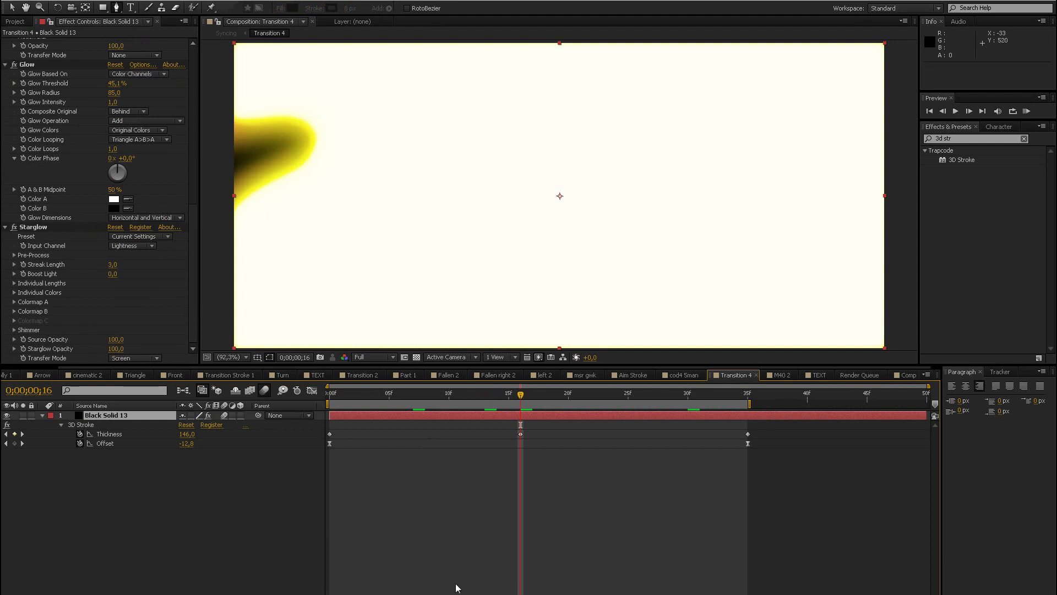
click(904, 377)
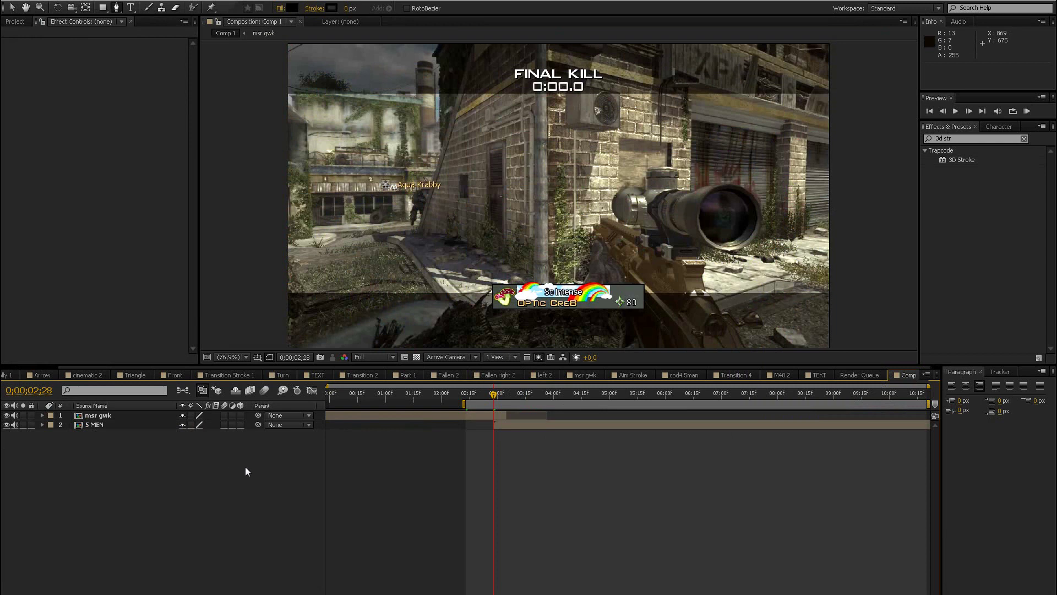
- Create a solid named STROKE and apply Trapcode 3D Stroke to it
key(ctrl+y)
text(STROKE)
click(550, 393)
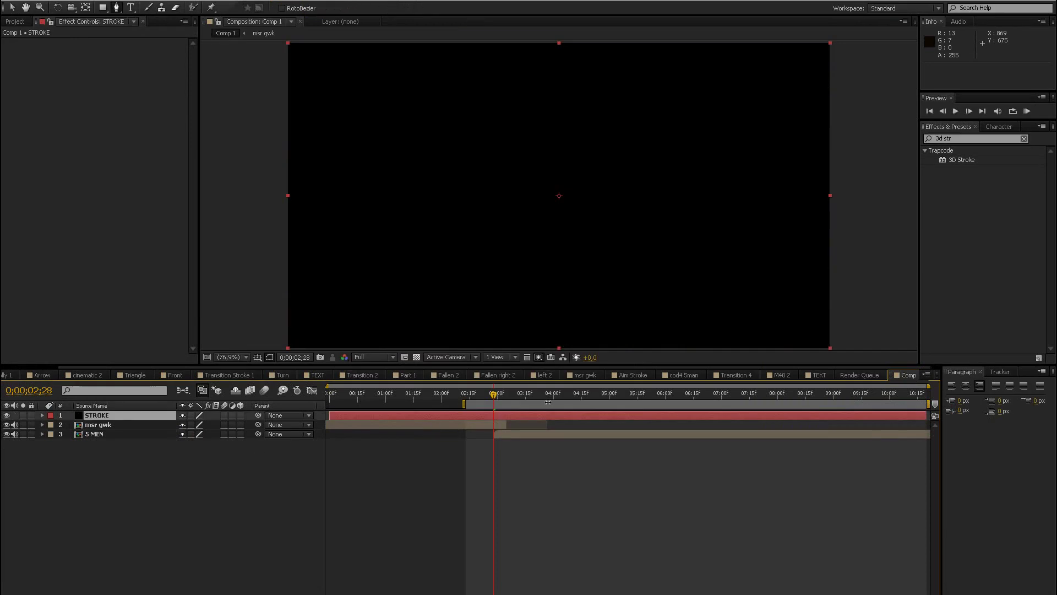
mouse_move(959, 159)
mouse_down()
mouse_move(376, 397)
mouse_move(136, 415)
mouse_up()
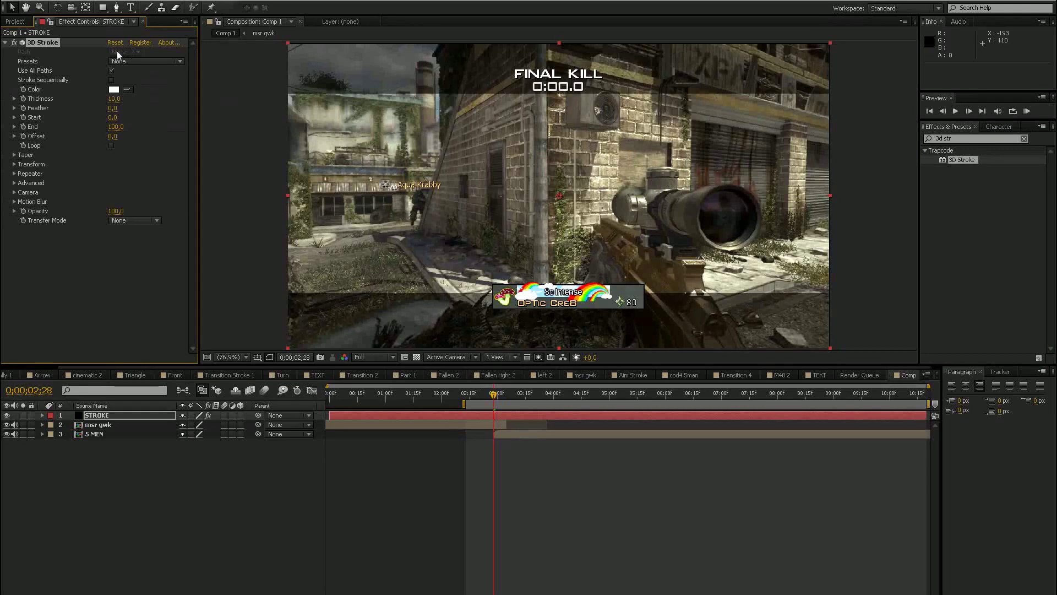
- Draw a curved Pen mask on STROKE, then undo it so no mask path remains
click(117, 7)
drag(481, 291, 474, 231)
drag(571, 152, 623, 132)
drag(715, 176, 726, 270)
drag(625, 284, 501, 266)
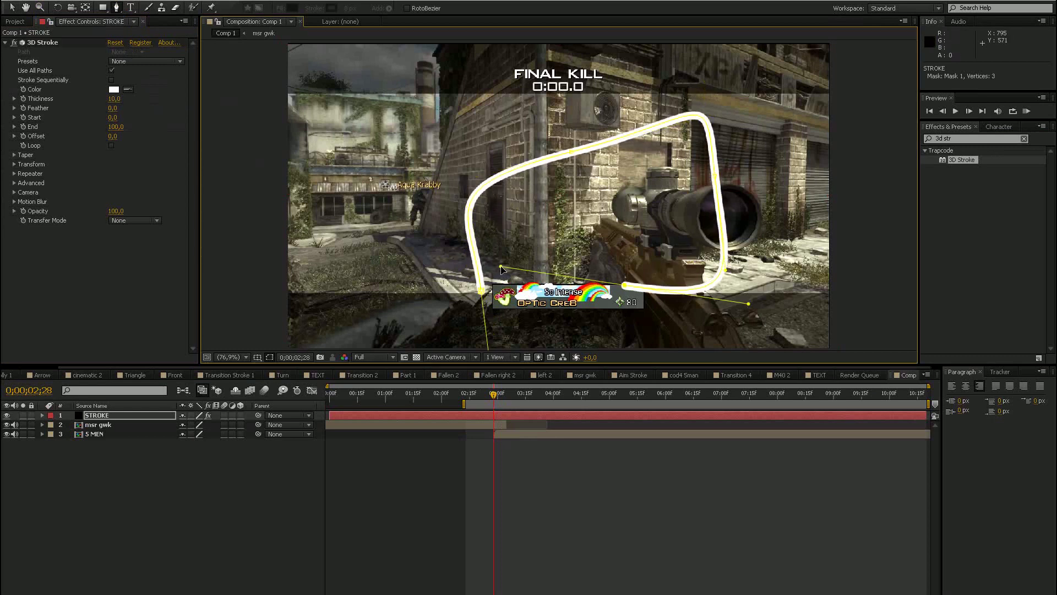
click(553, 222)
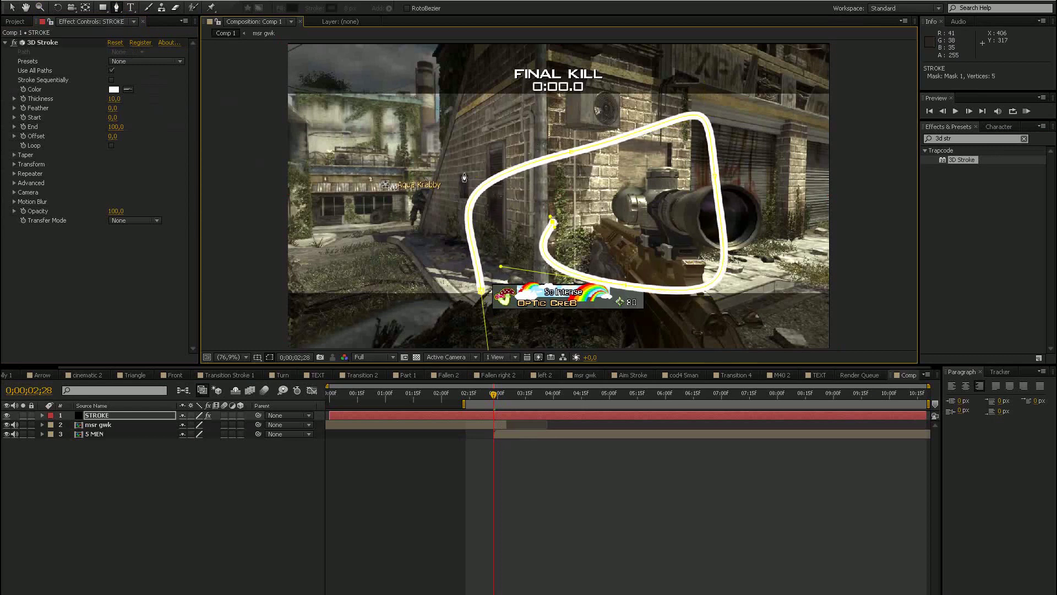
key(ctrl+z)
key(ctrl+z)
key(ctrl+z)
key(ctrl+z)
key(ctrl+z)
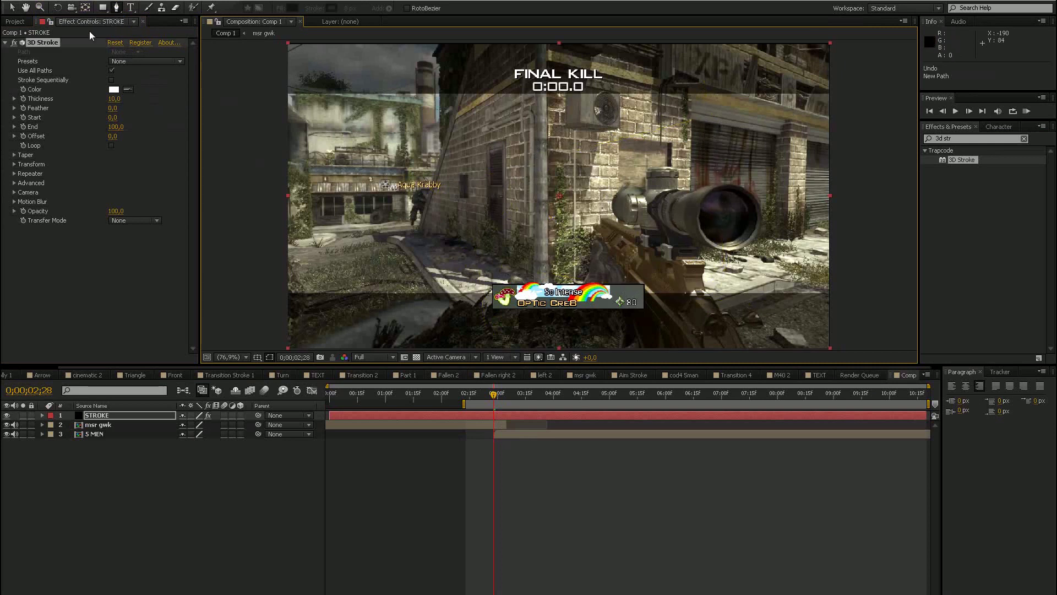
- Apply the Swirled Starfish 3D Stroke preset and check it at the clip-change frame
click(135, 63)
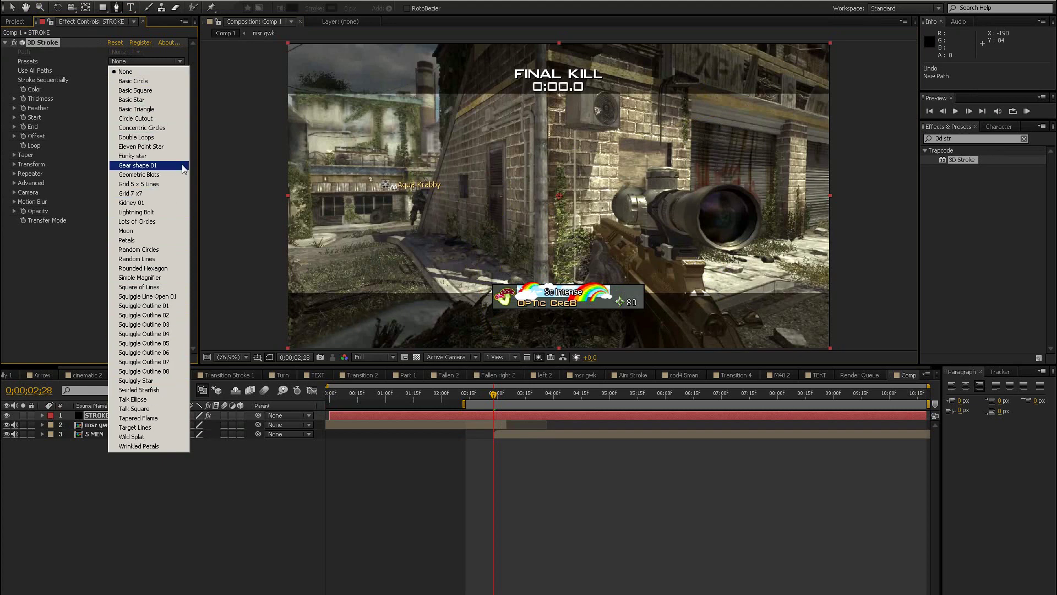
click(164, 392)
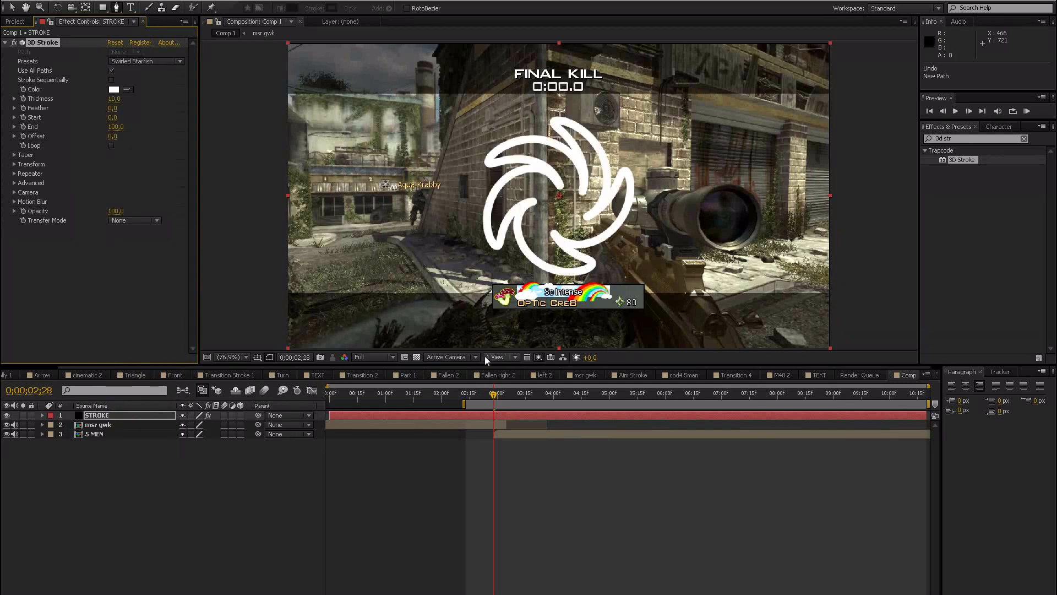
click(496, 392)
click(494, 392)
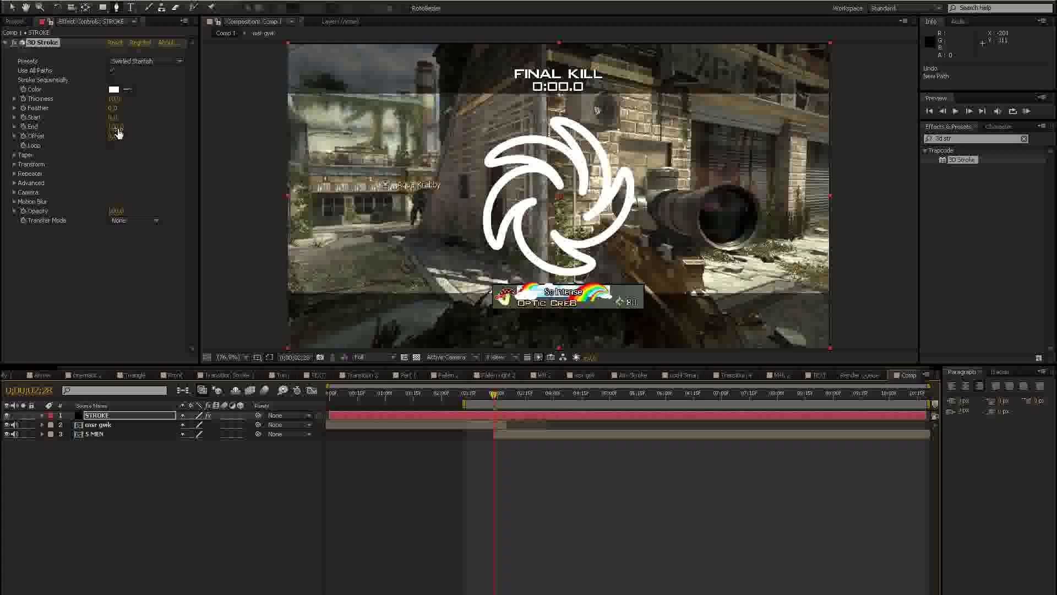
- Keyframe Offset at 0 on 2;28 and at -100 ten frames earlier
mouse_move(125, 127)
mouse_down()
mouse_move(93, 128)
mouse_move(134, 128)
mouse_up()
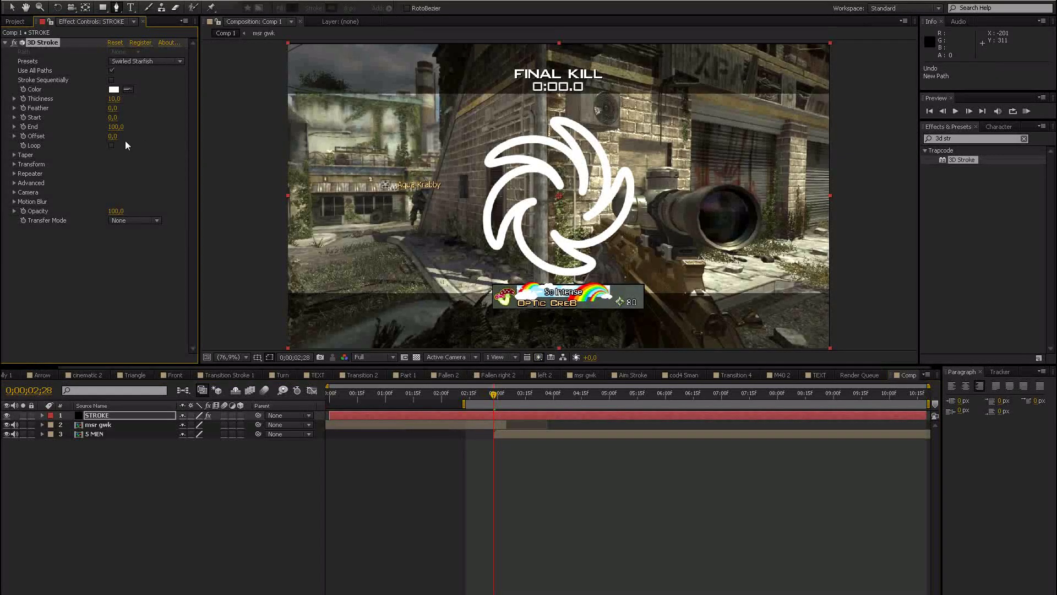
click(24, 136)
key(shift+Page_Up)
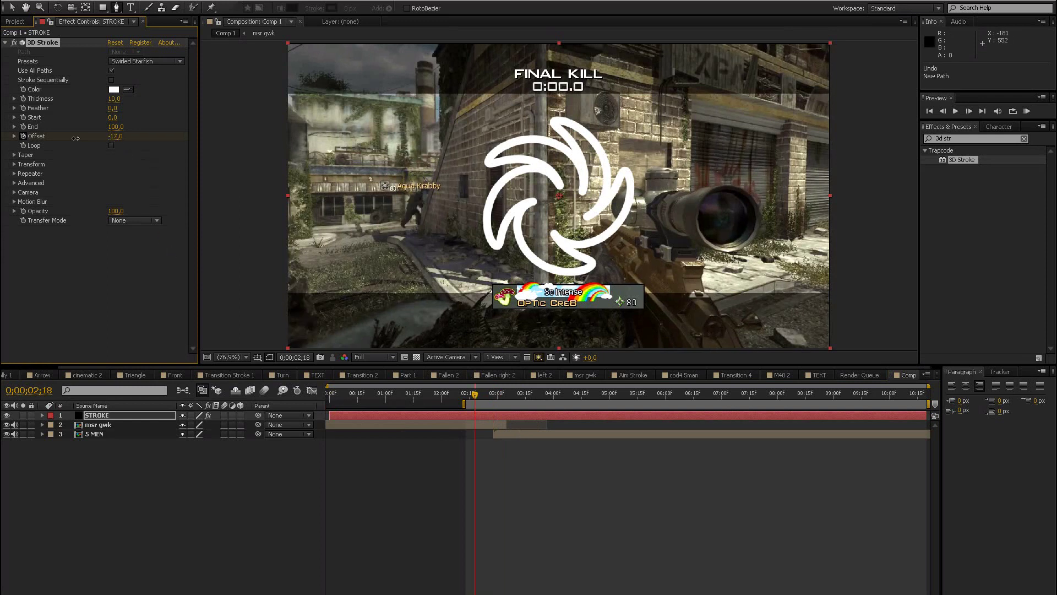
drag(116, 139, 34, 143)
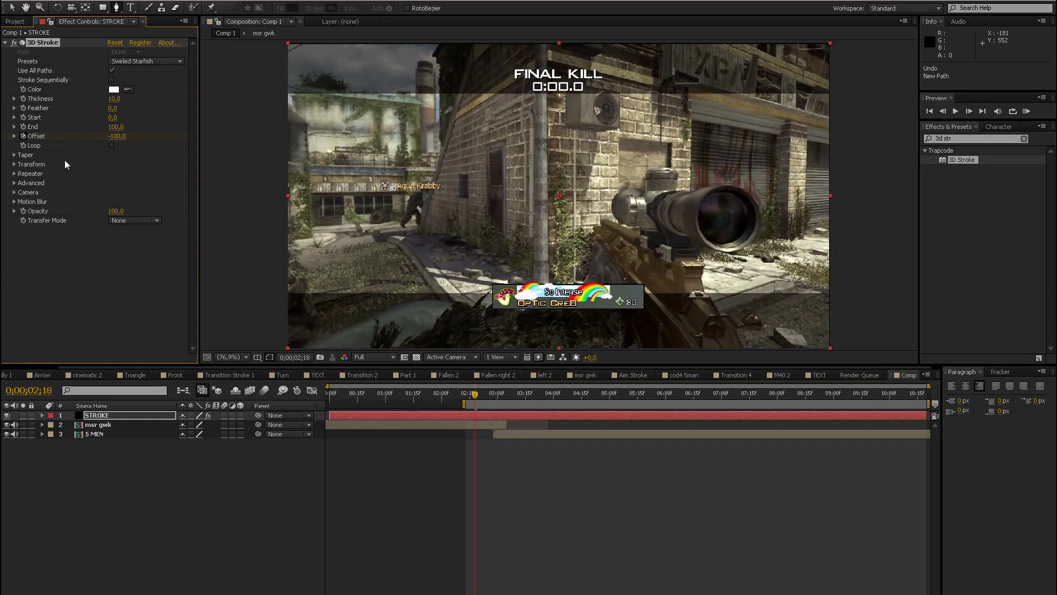
key(space)
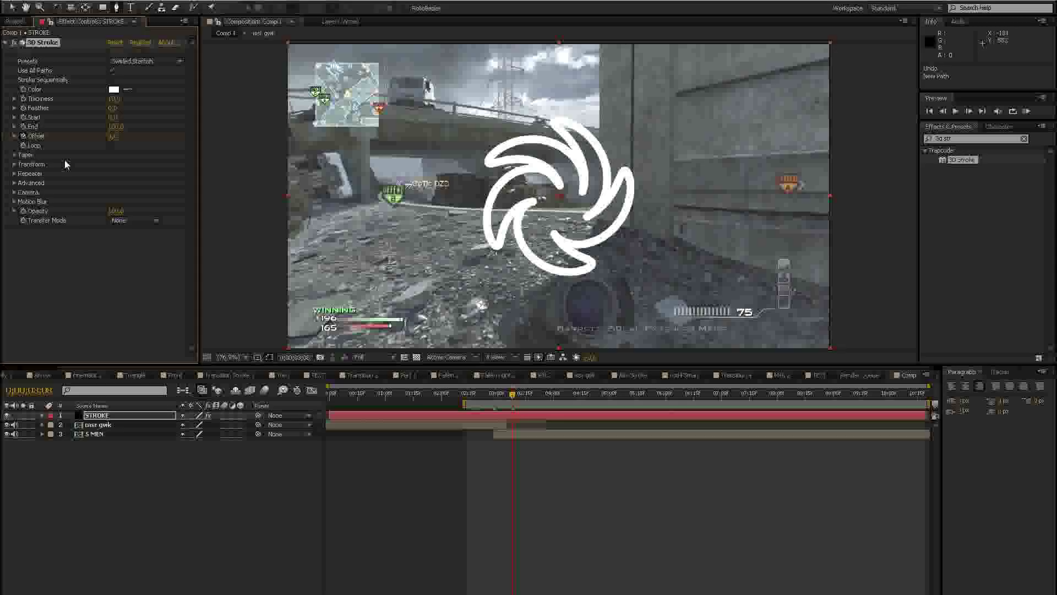
- Add an Offset keyframe of 100 at 3;08, select all three keyframes and preview
click(112, 136)
text(1)
click(138, 187)
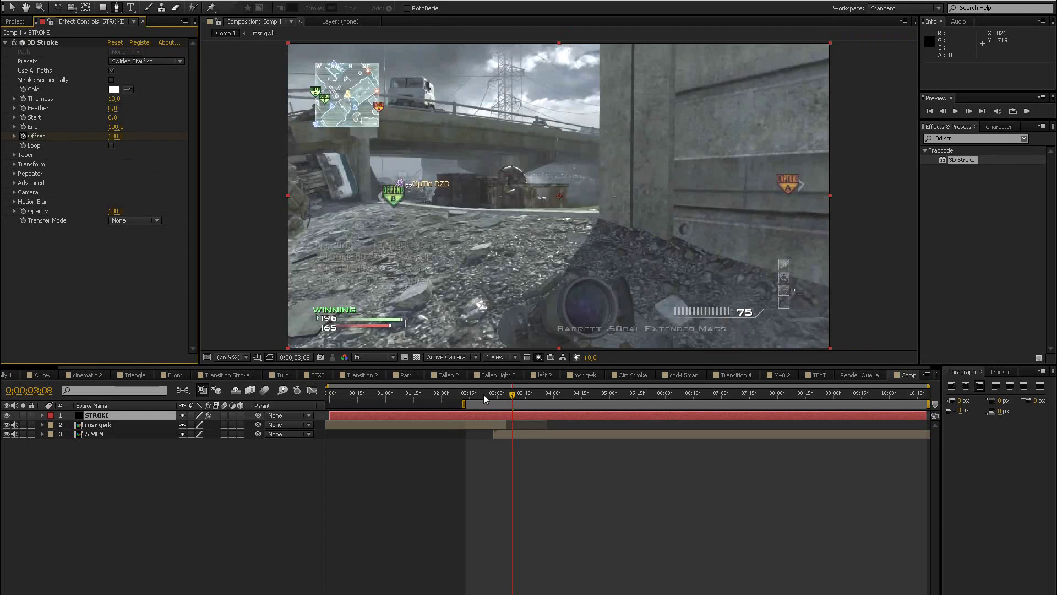
mouse_move(484, 394)
mouse_down()
mouse_move(510, 385)
mouse_move(477, 388)
mouse_move(493, 383)
mouse_up()
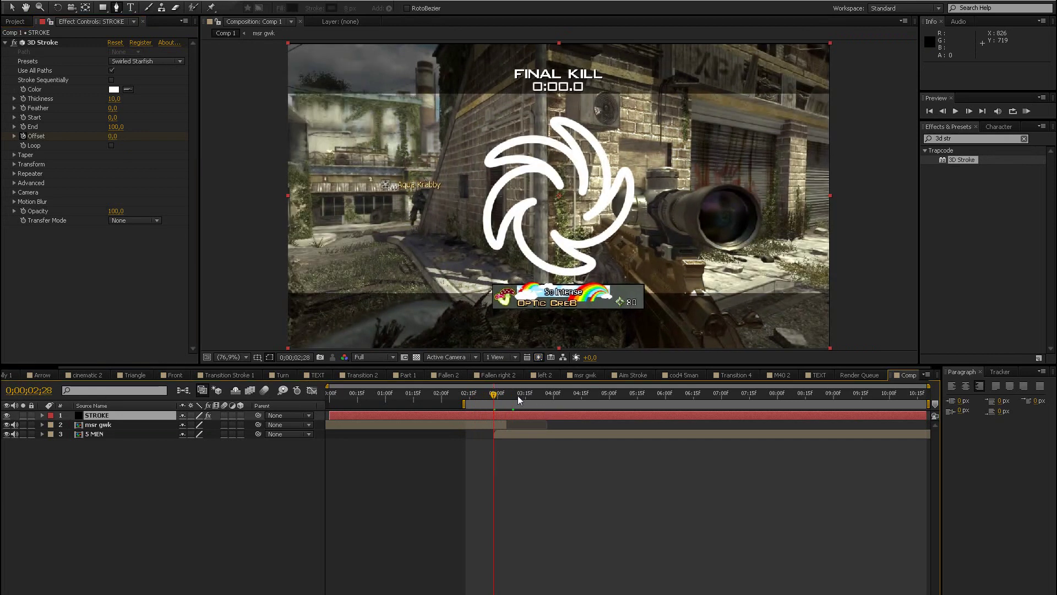
key(u)
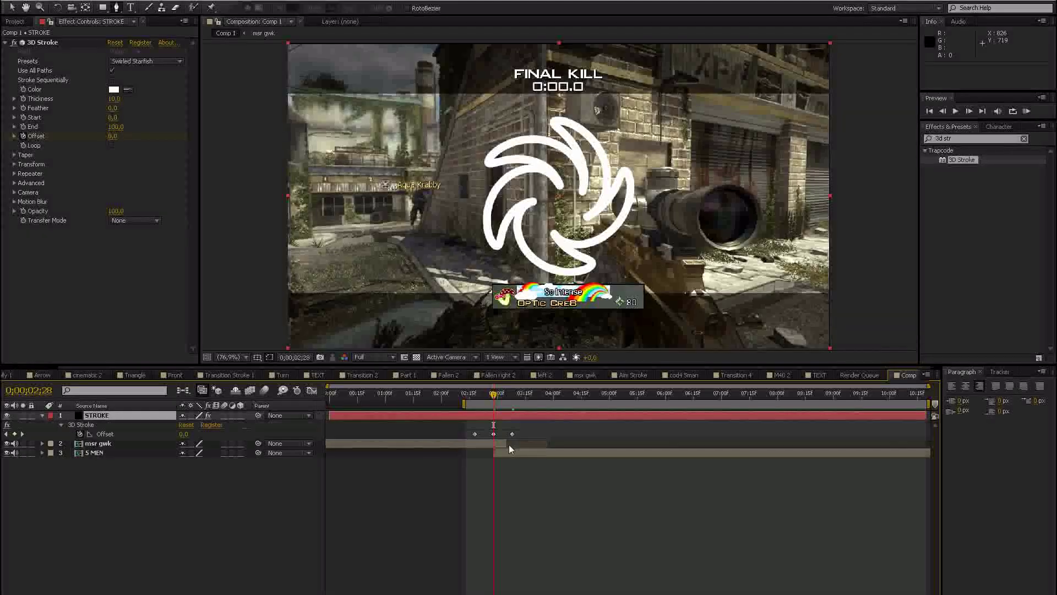
drag(453, 426, 552, 440)
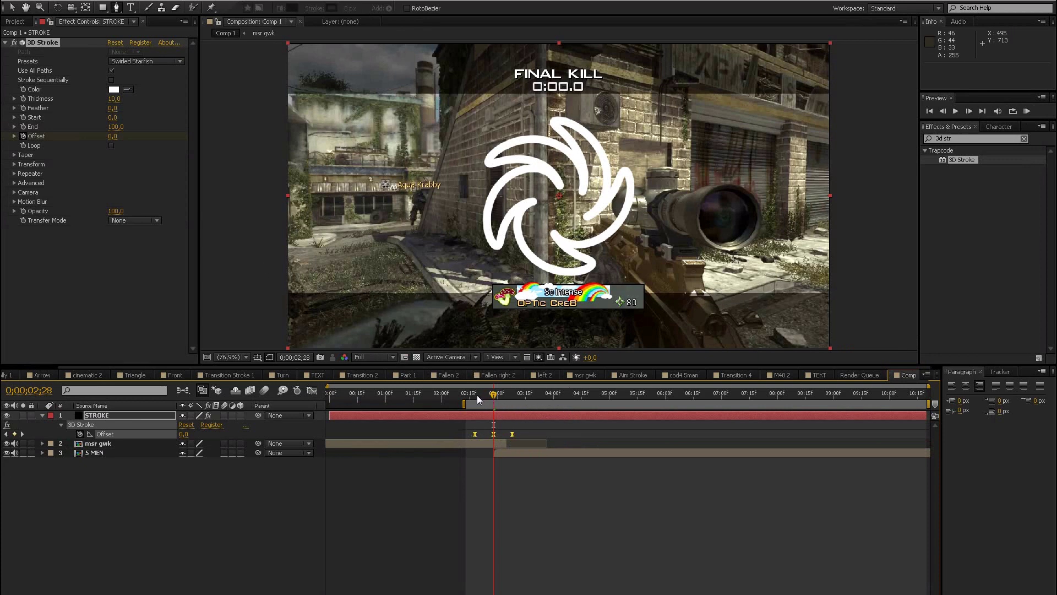
key(KP_0)
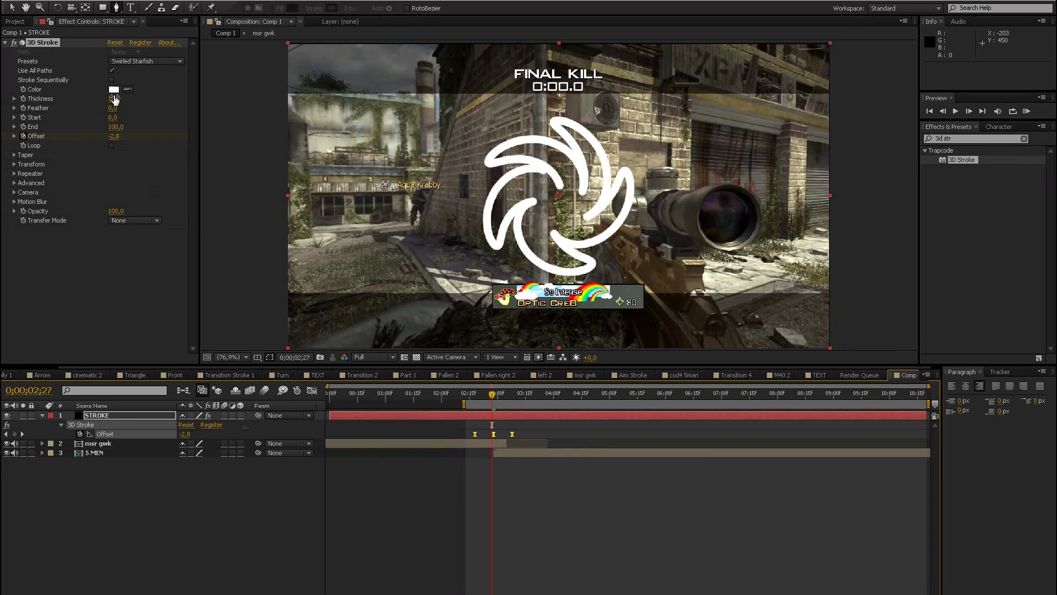
- At 2;28, open the stroke's Camera settings, trying and undoing position and Z-rotation changes
click(475, 396)
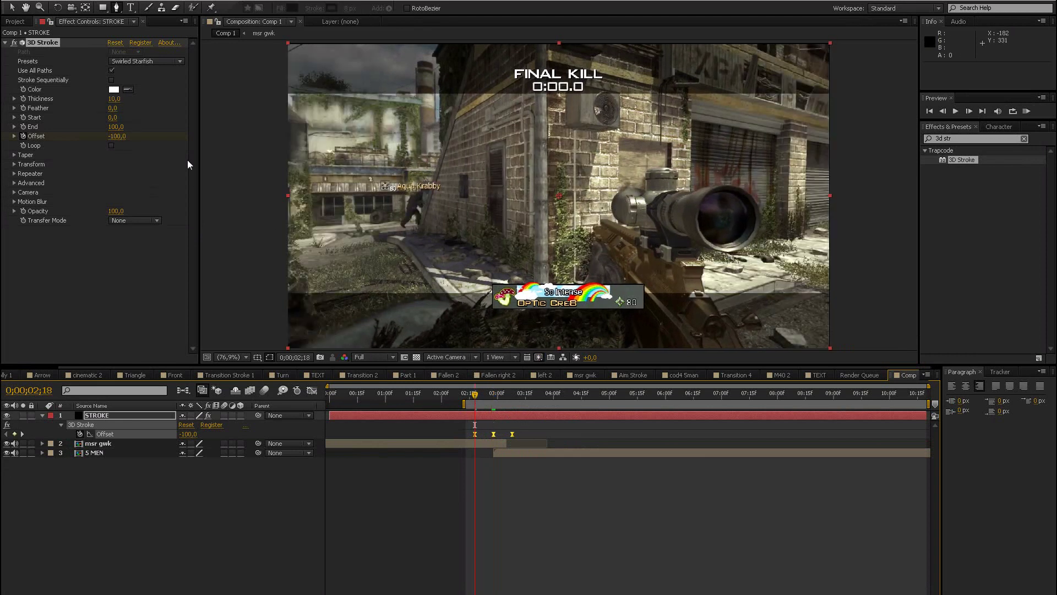
click(494, 393)
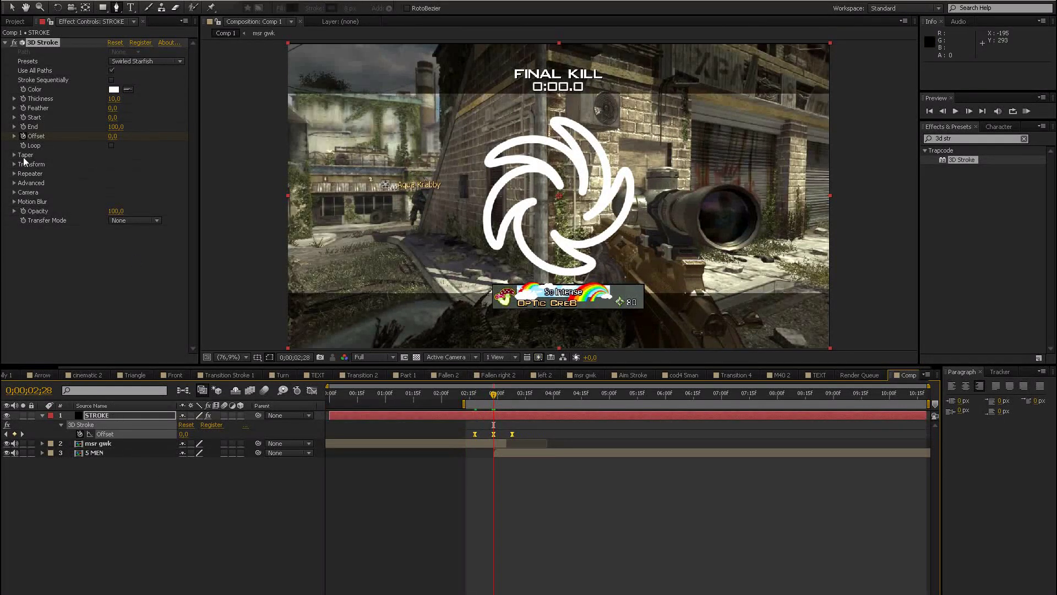
click(15, 193)
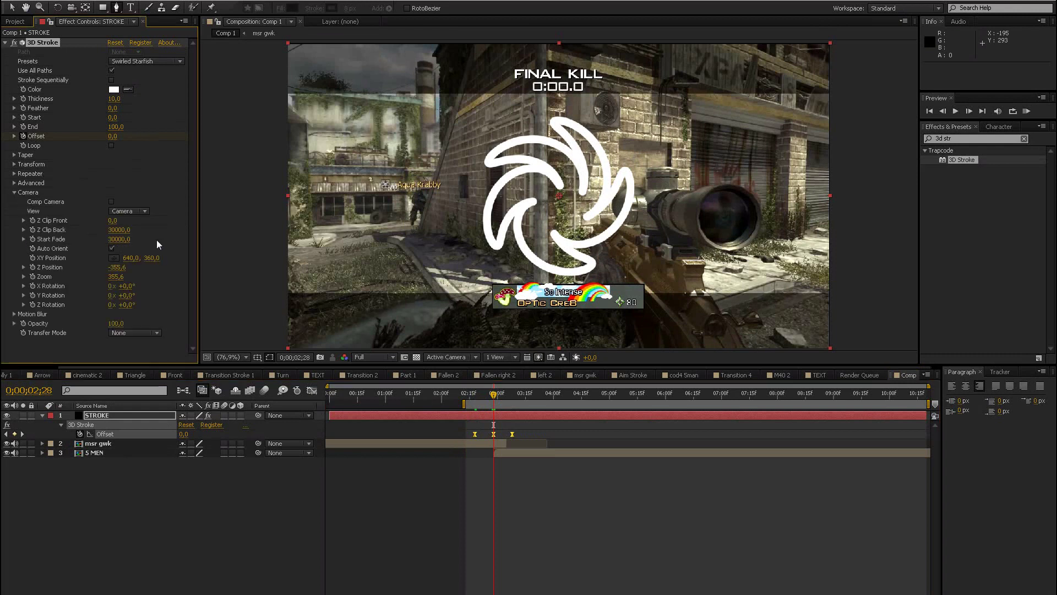
drag(147, 264, 154, 234)
key(ctrl+z)
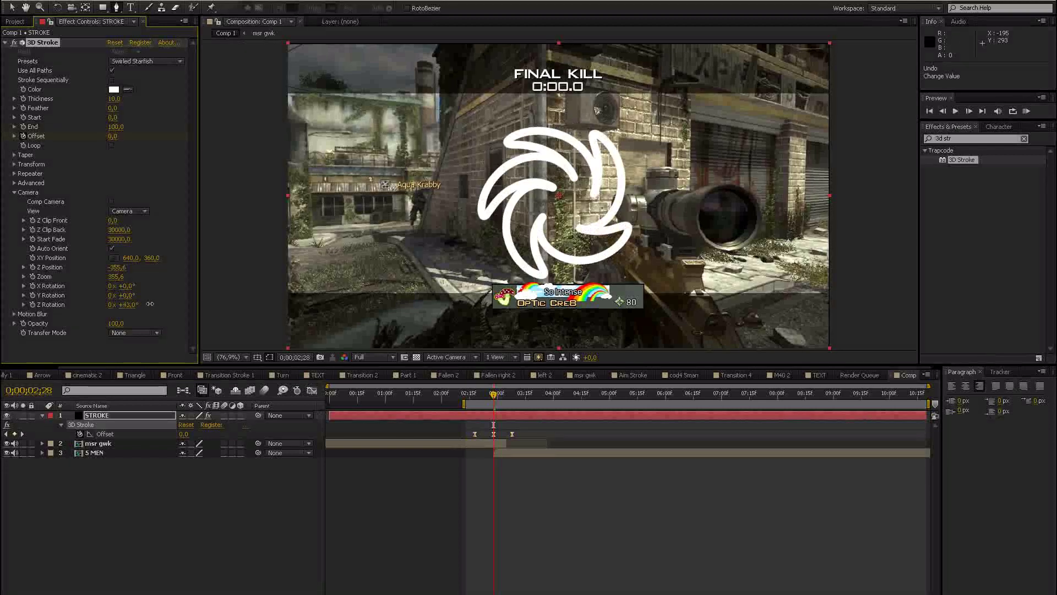
mouse_move(126, 304)
mouse_down()
mouse_move(141, 290)
mouse_move(132, 276)
mouse_move(231, 278)
mouse_up()
key(ctrl+z)
- Raise the camera Zoom to 1306,6 and keyframe Thickness at 59,3
mouse_move(551, 300)
mouse_down()
mouse_move(682, 315)
mouse_move(275, 261)
mouse_up()
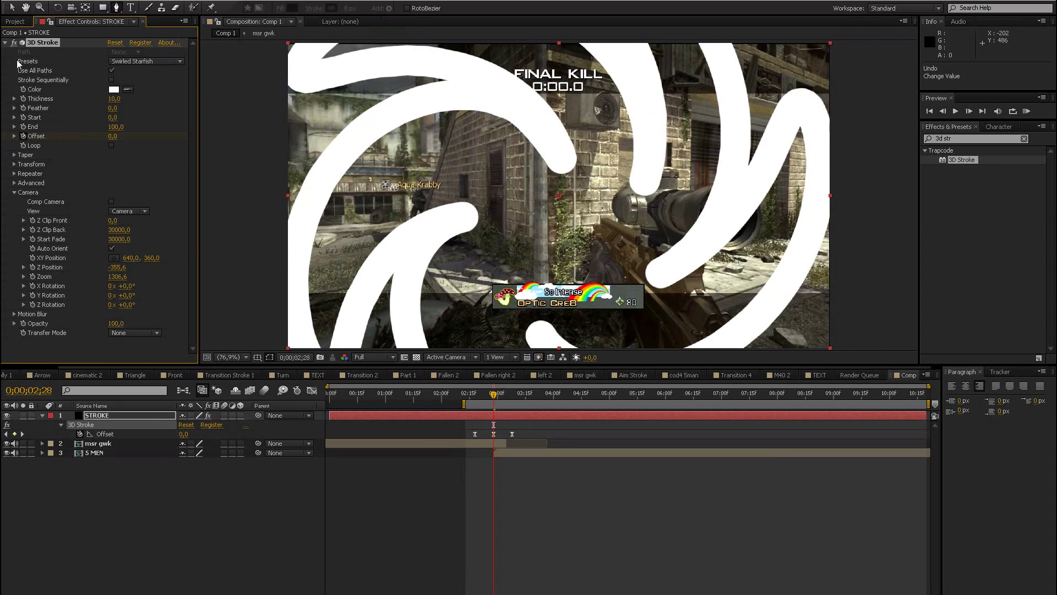
click(23, 99)
drag(114, 98, 385, 94)
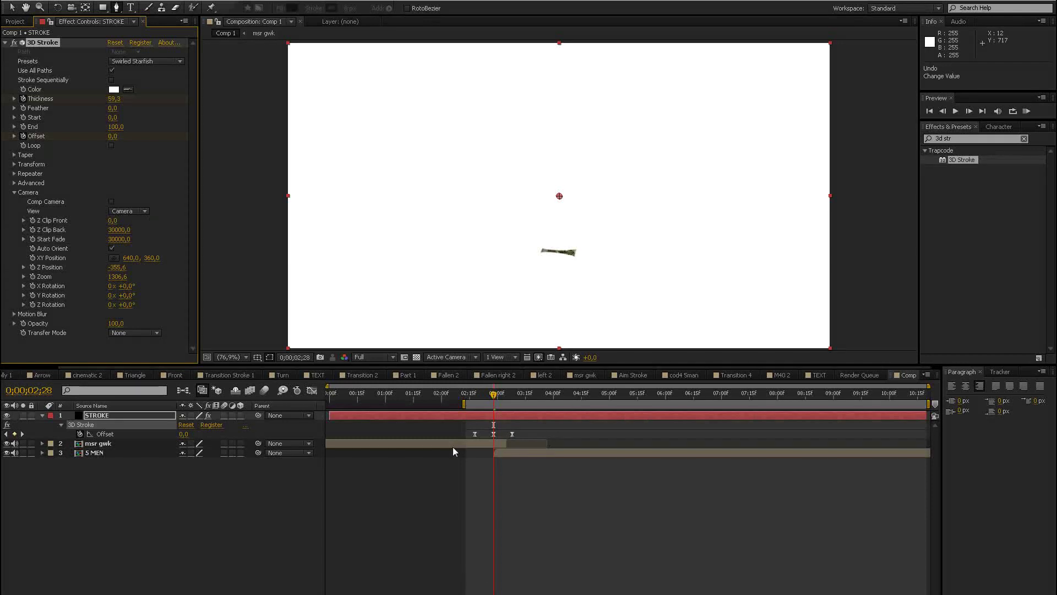
- Set a Thickness keyframe of 3,0 at 2;18
click(477, 395)
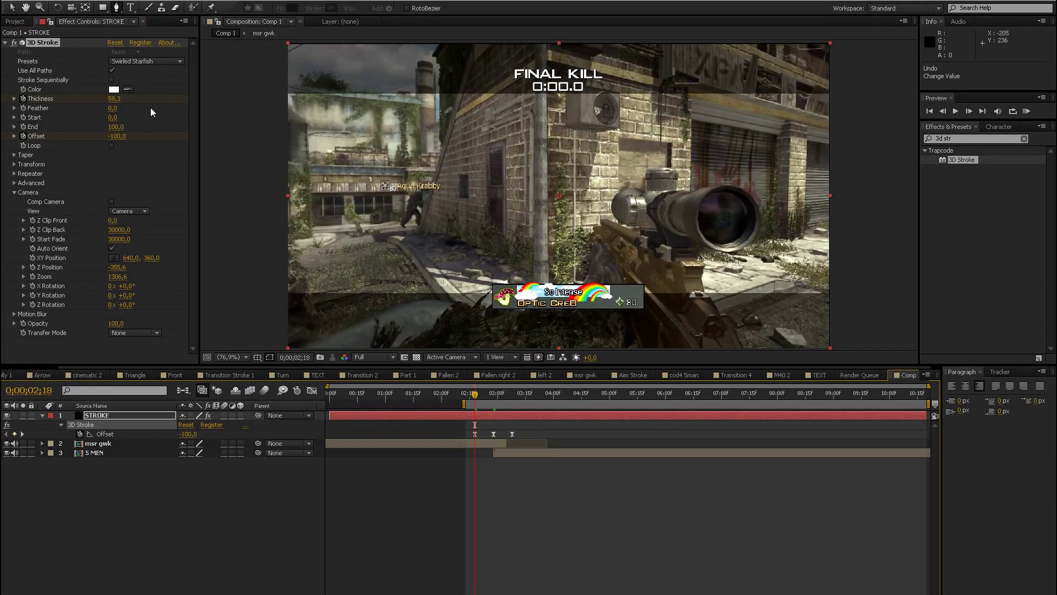
click(111, 99)
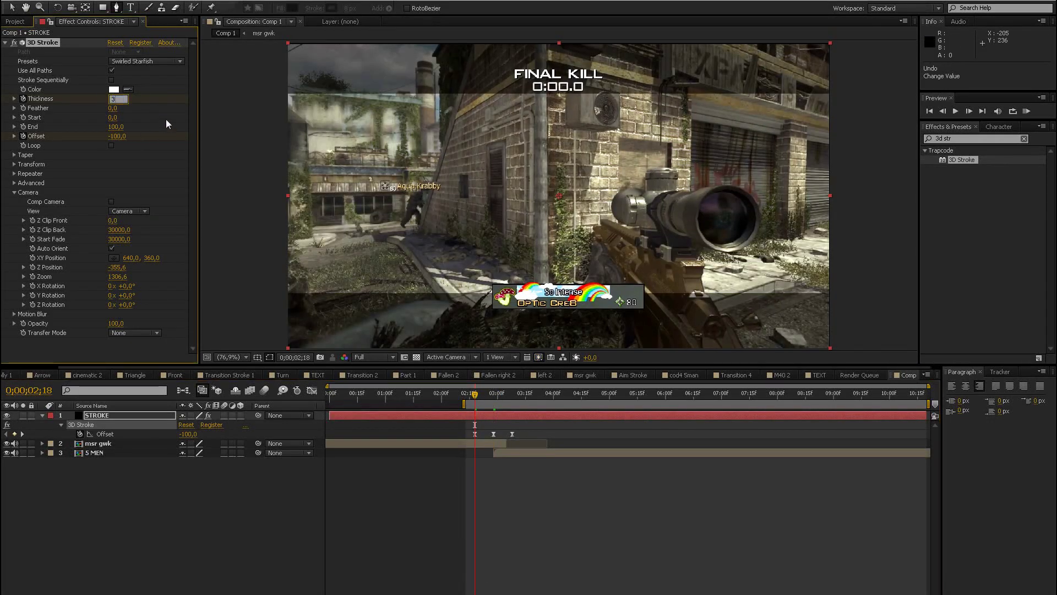
key(Return)
- Set Thickness to 10,0 at 3;08, select all keyframes and scrub to check
click(25, 432)
click(24, 433)
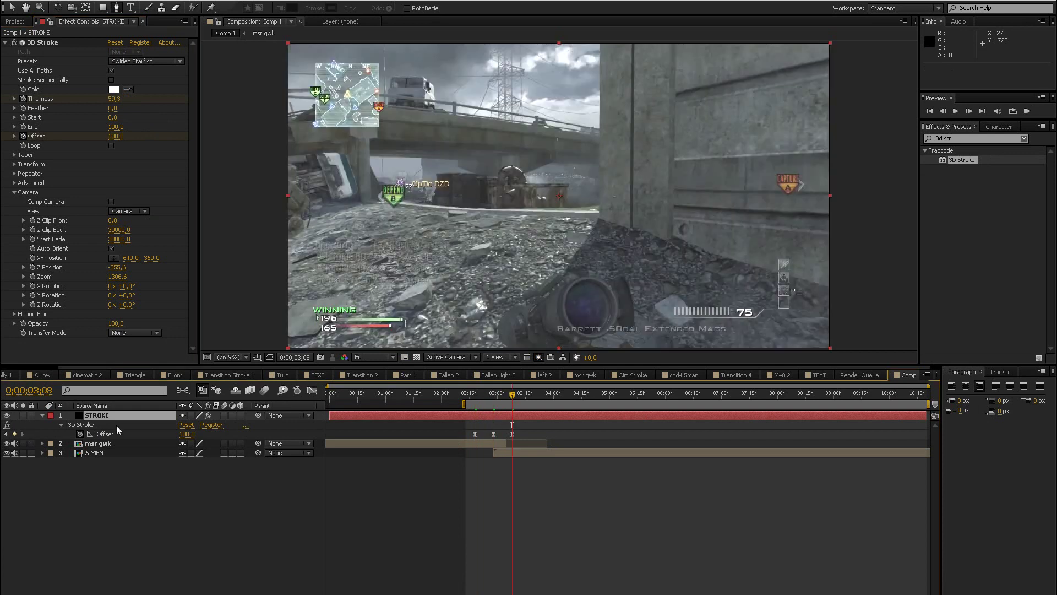
key(u)
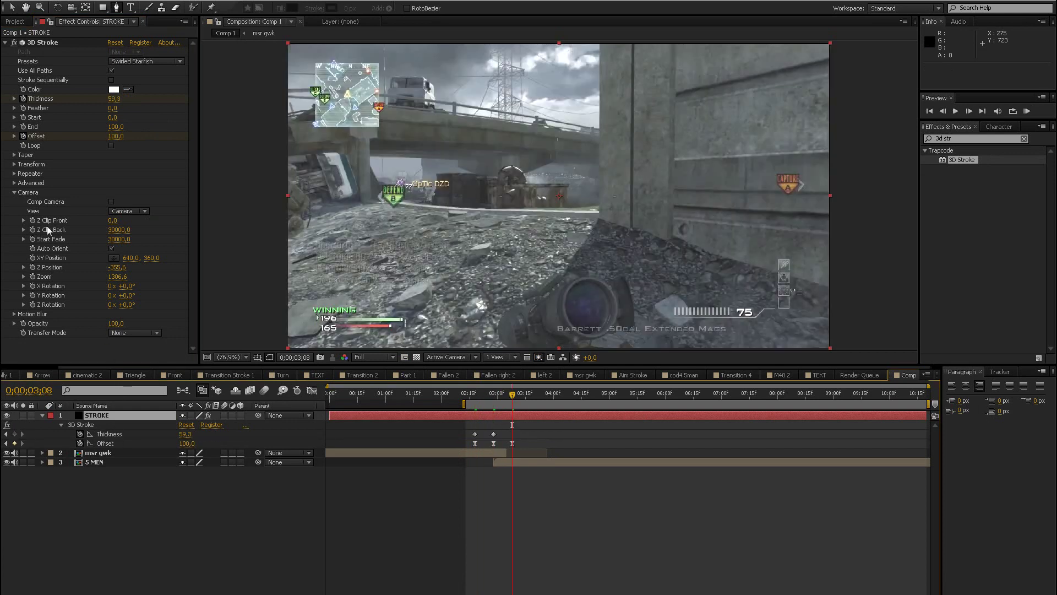
click(113, 100)
text(10)
key(Return)
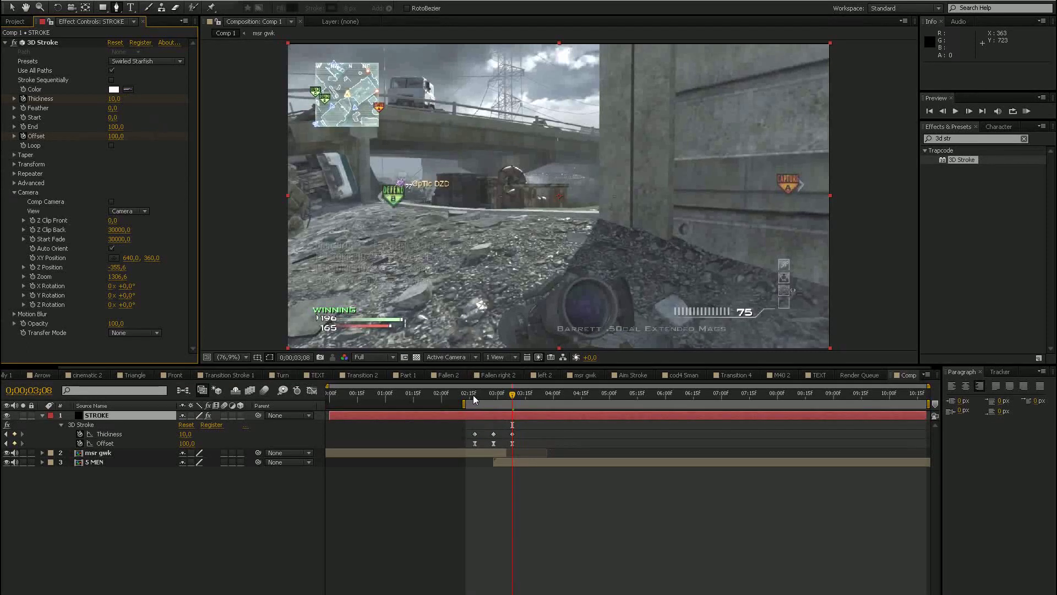
drag(472, 417, 541, 440)
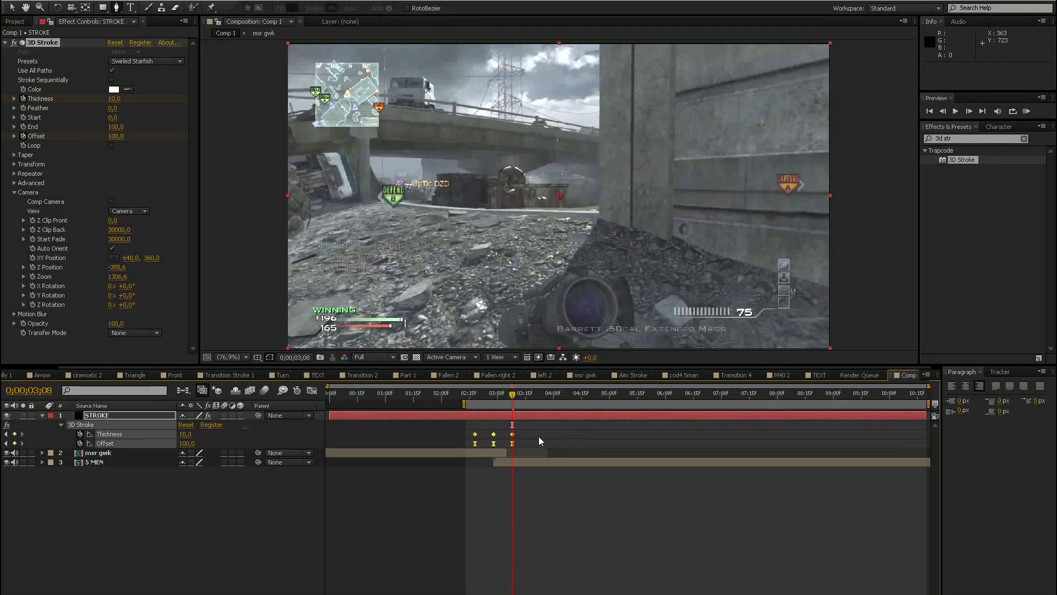
mouse_move(482, 397)
mouse_down()
mouse_move(512, 389)
mouse_move(481, 391)
mouse_move(491, 387)
mouse_up()
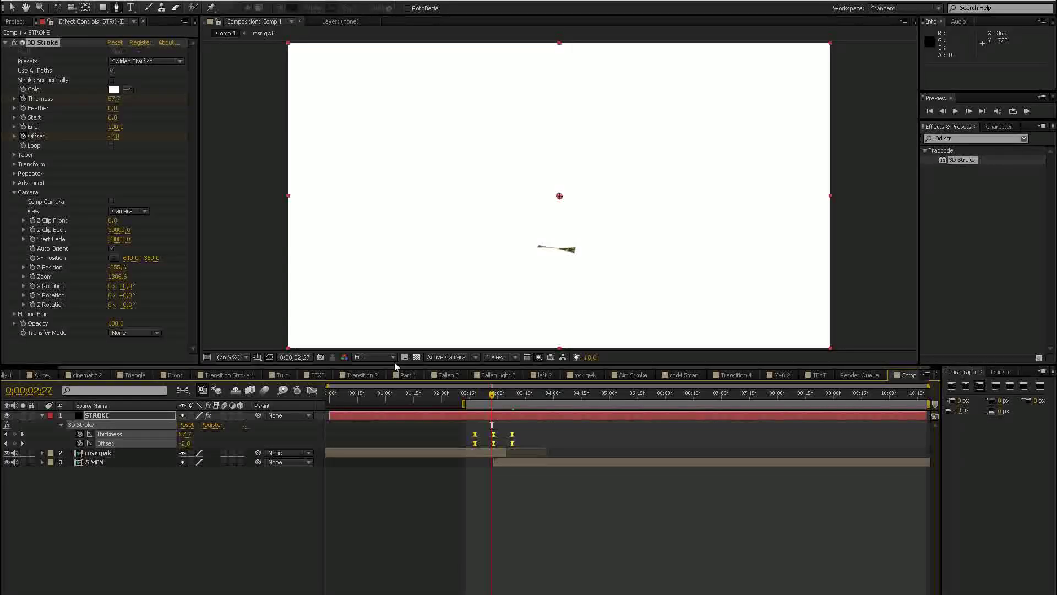
click(130, 61)
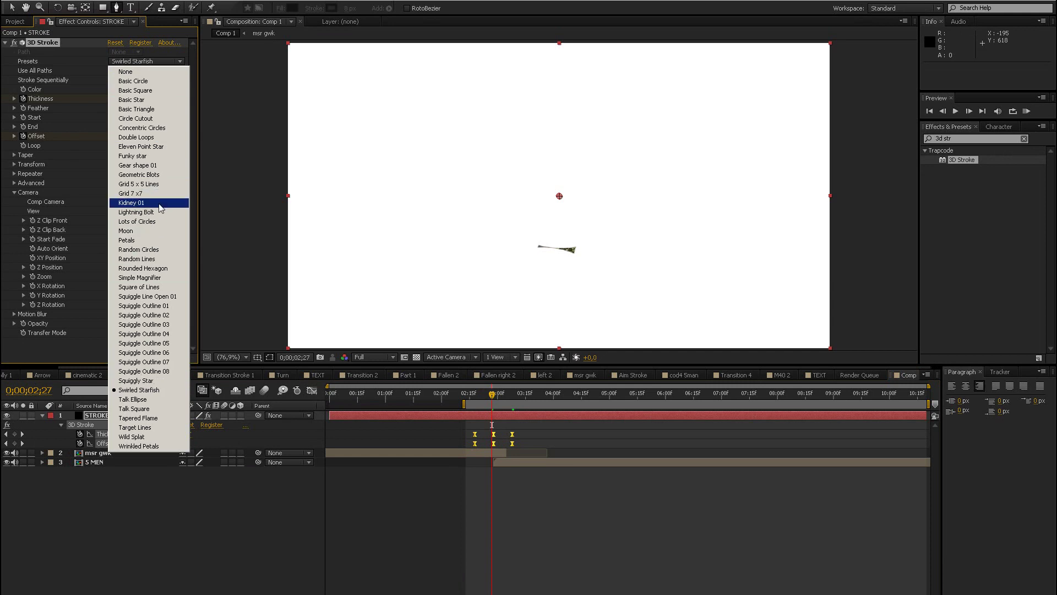
click(79, 173)
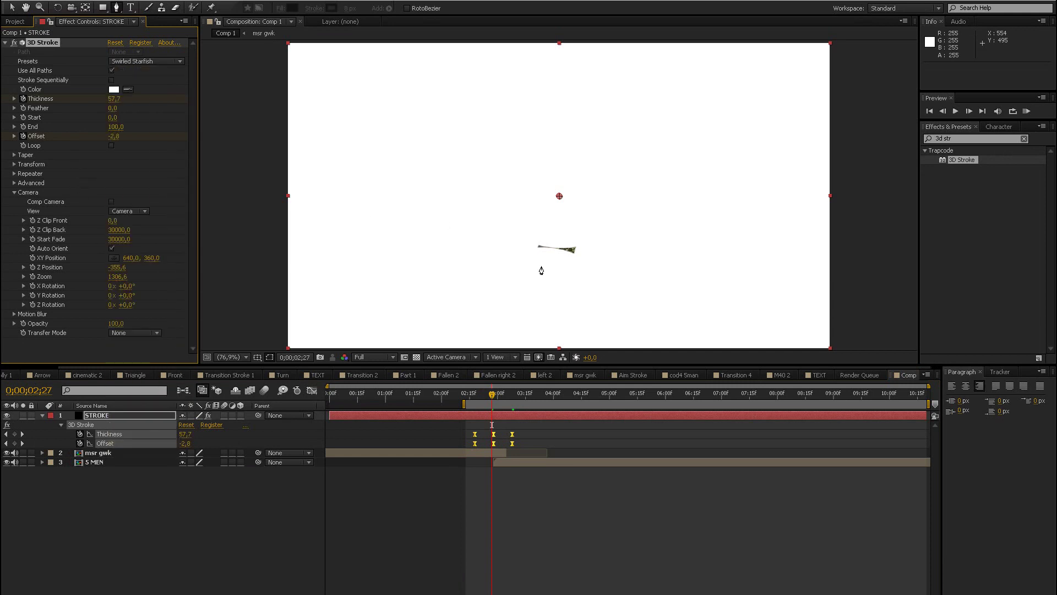
drag(493, 395, 477, 394)
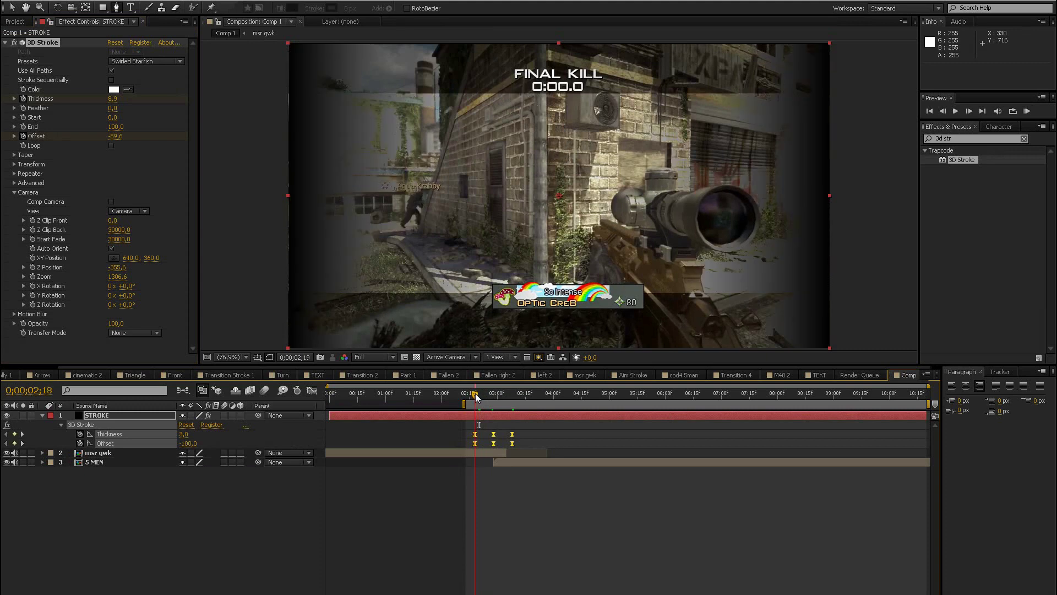
drag(478, 393, 478, 393)
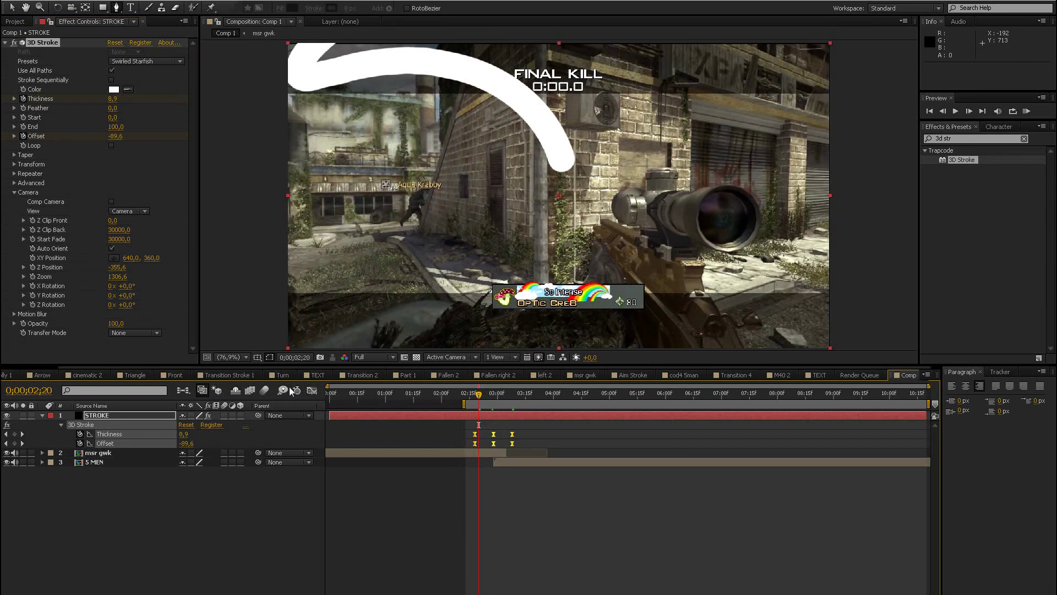
- Switch to the TEXT composition and scrub until HIGH FIVE's green 2 appears
click(310, 374)
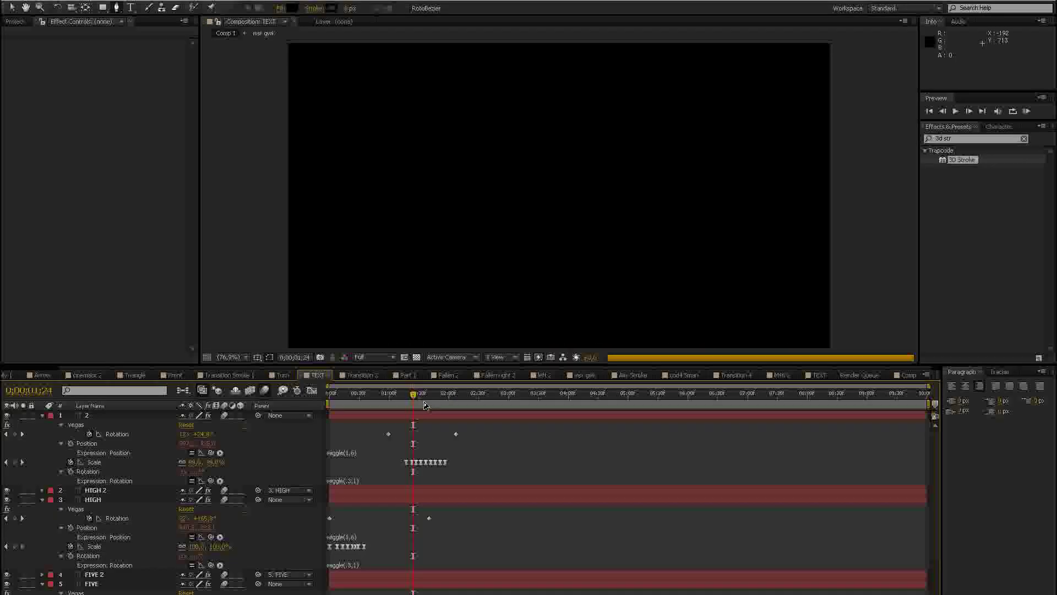
click(396, 395)
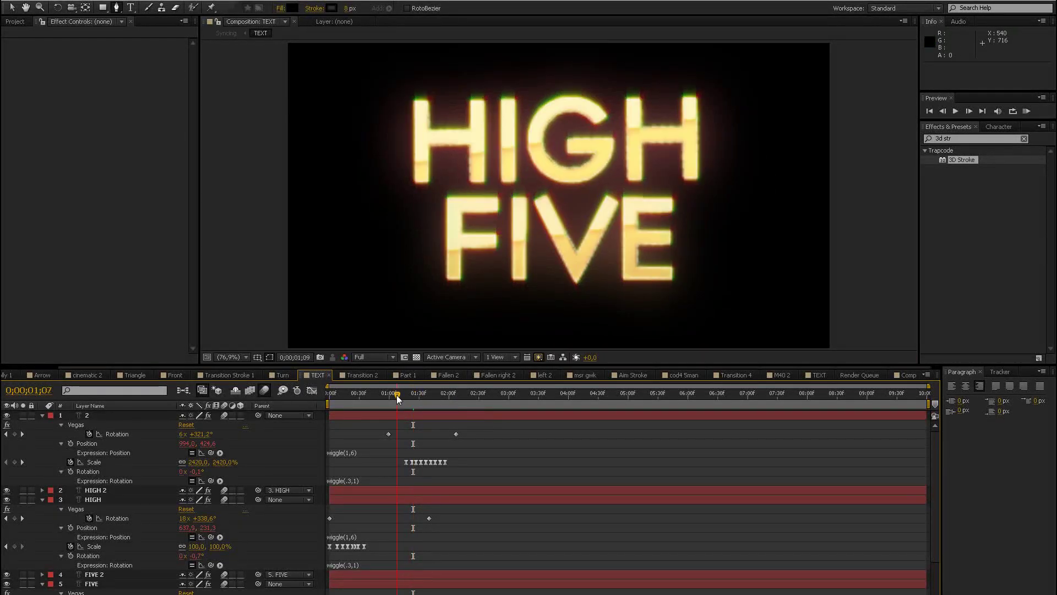
drag(396, 394, 417, 391)
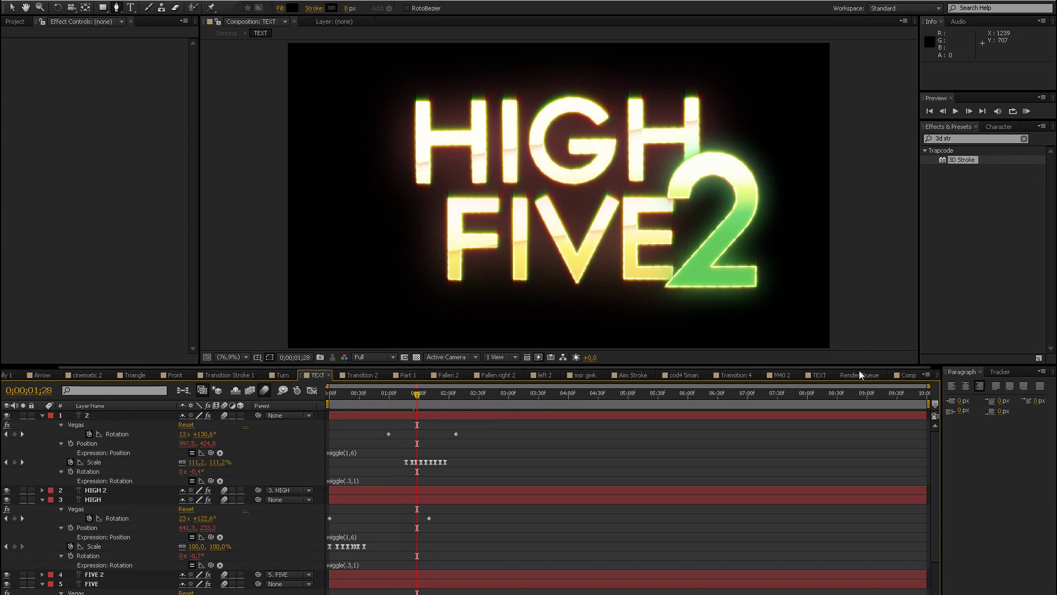
- In Comp 1, change the 3D Stroke colour to light orange FFC177 and collapse Camera
click(909, 376)
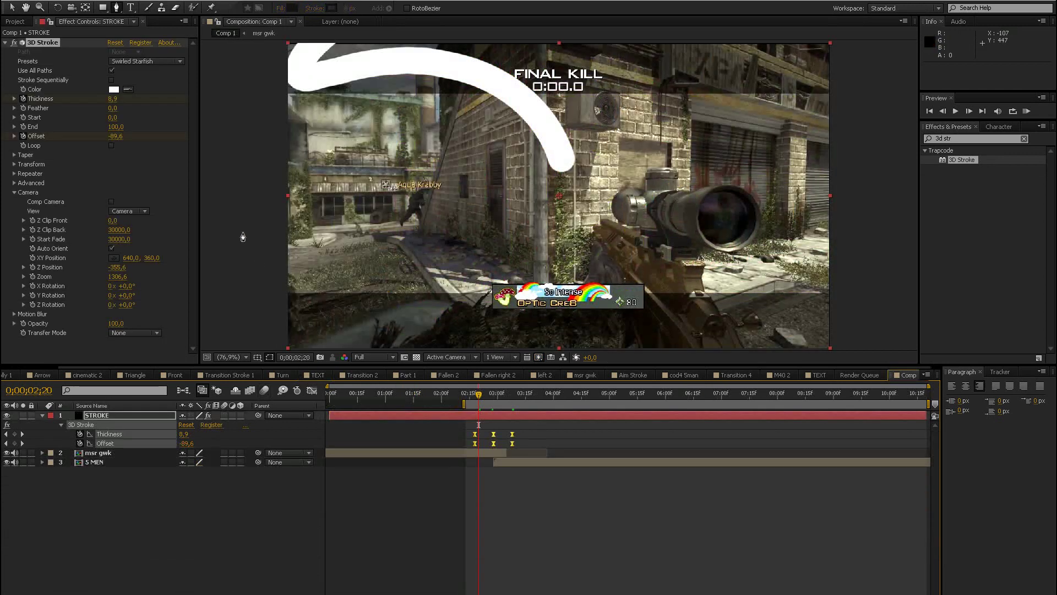
click(116, 90)
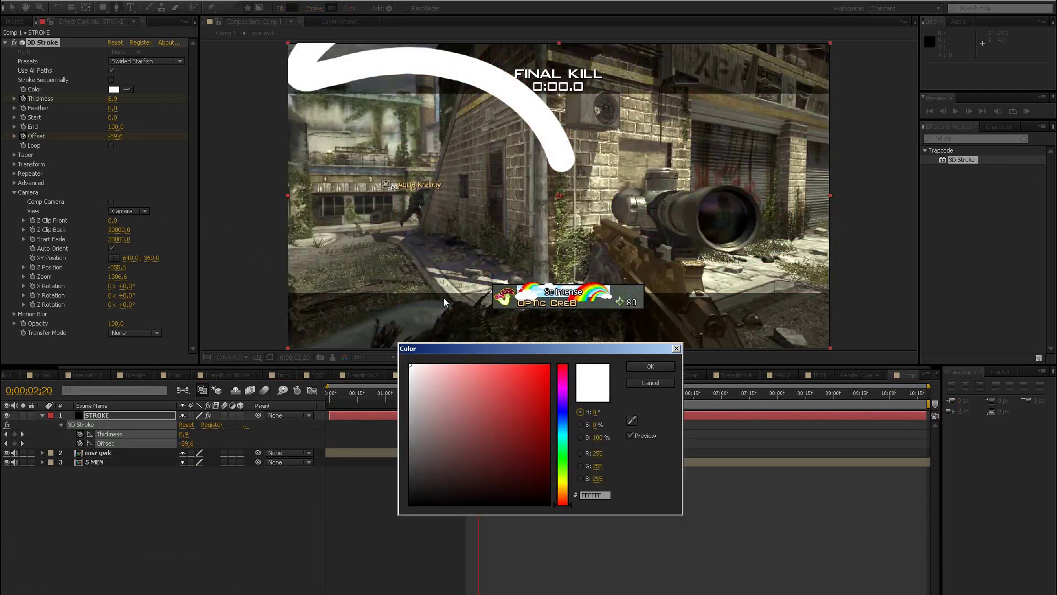
drag(476, 367, 484, 340)
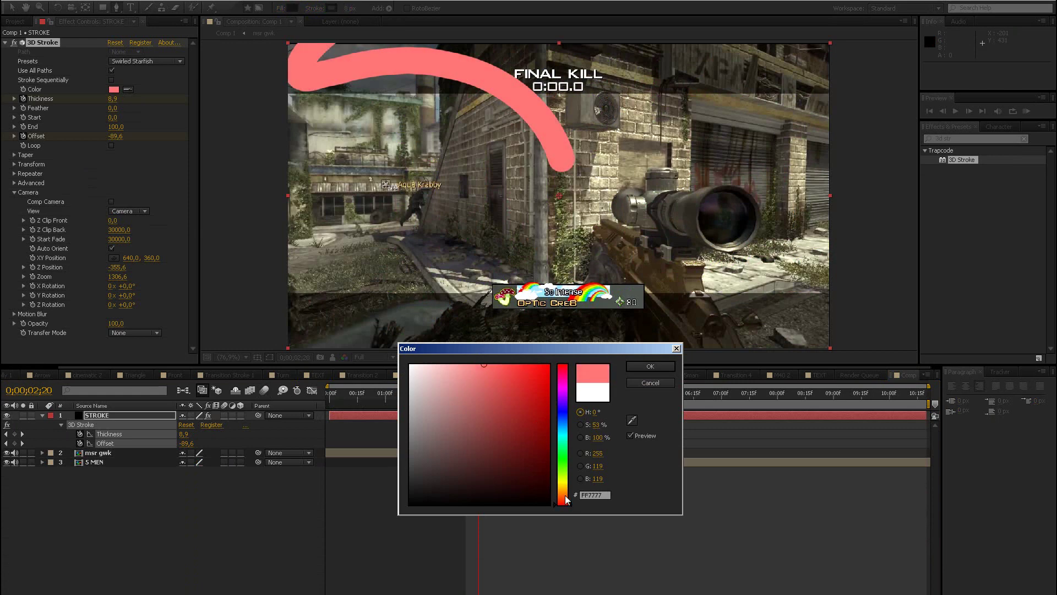
drag(566, 497, 566, 492)
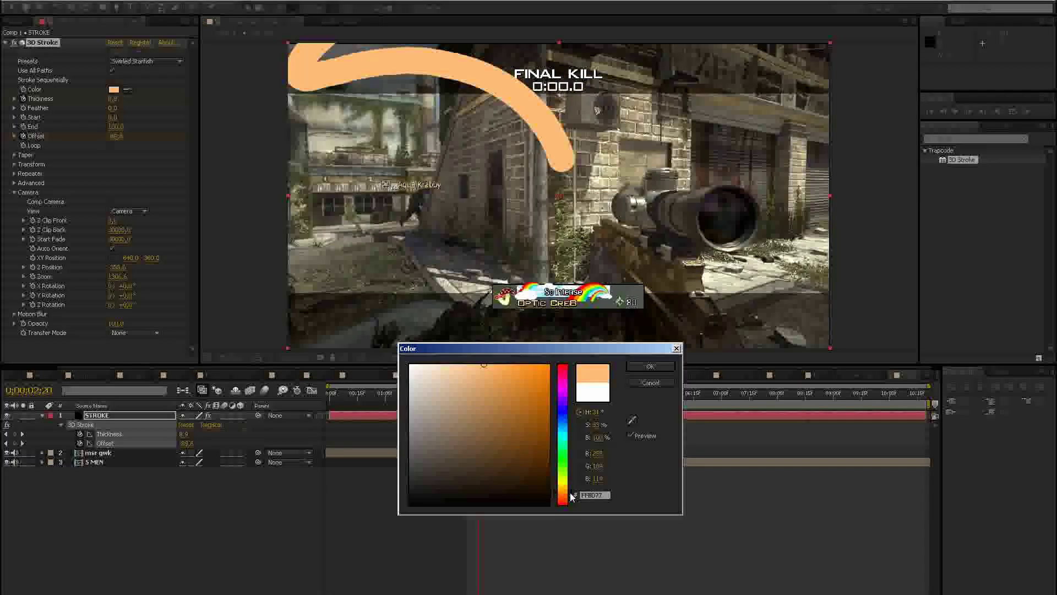
click(651, 367)
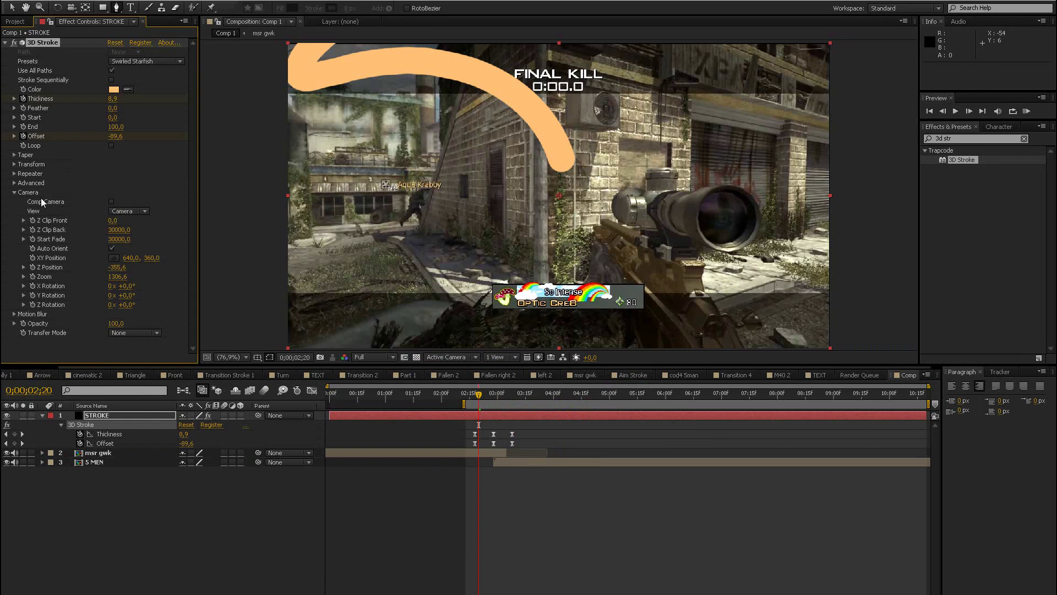
click(15, 192)
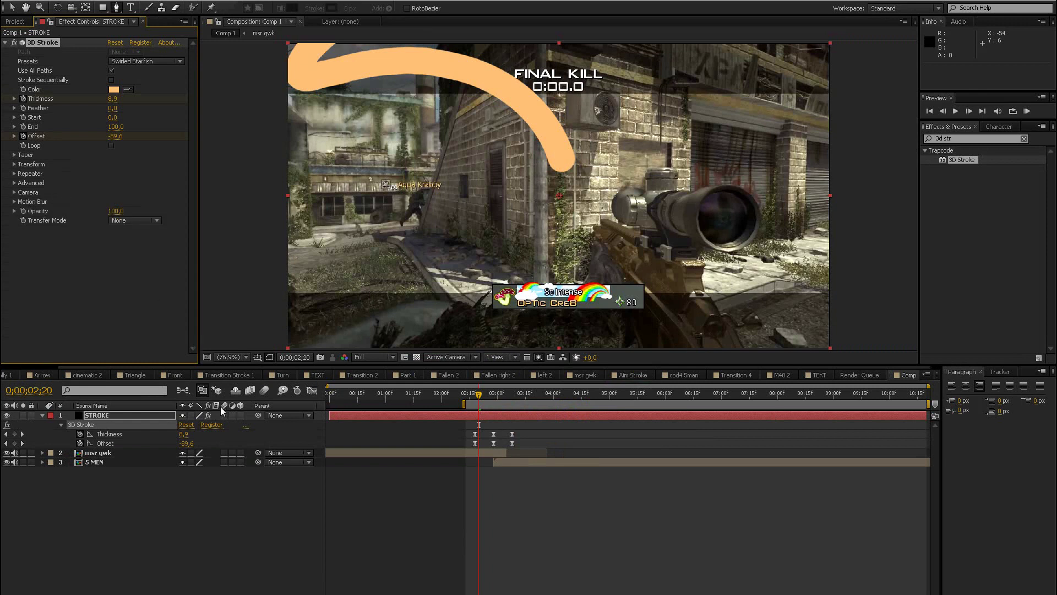
- Enable Taper on the stroke and raise the peak Thickness keyframe to 151,3
click(15, 155)
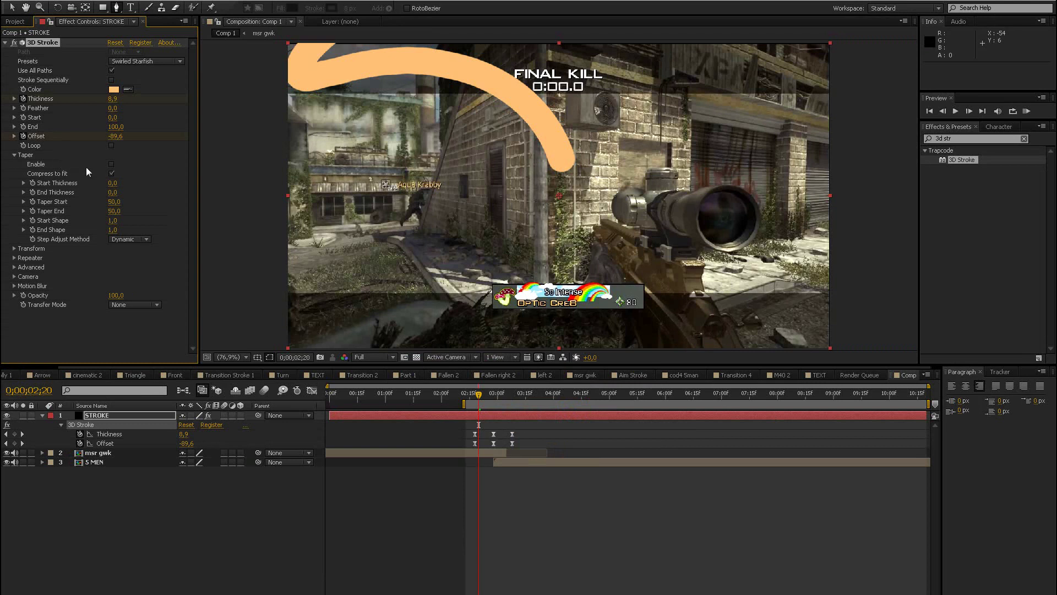
click(112, 164)
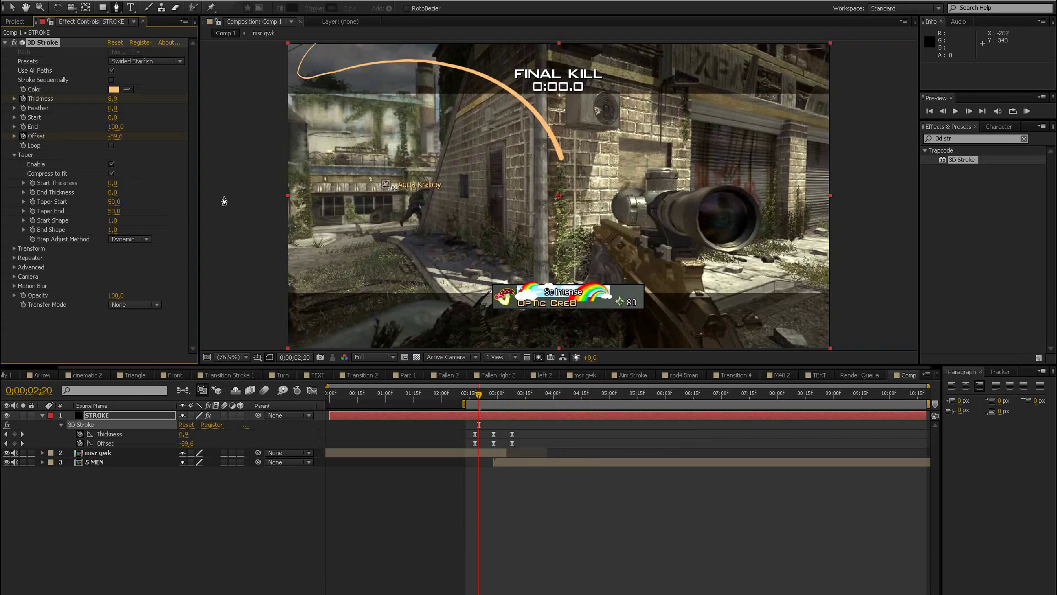
mouse_move(481, 394)
mouse_down()
mouse_move(508, 394)
mouse_move(495, 394)
mouse_up()
mouse_move(114, 99)
mouse_down()
mouse_move(305, 115)
mouse_move(649, 170)
mouse_move(625, 207)
mouse_up()
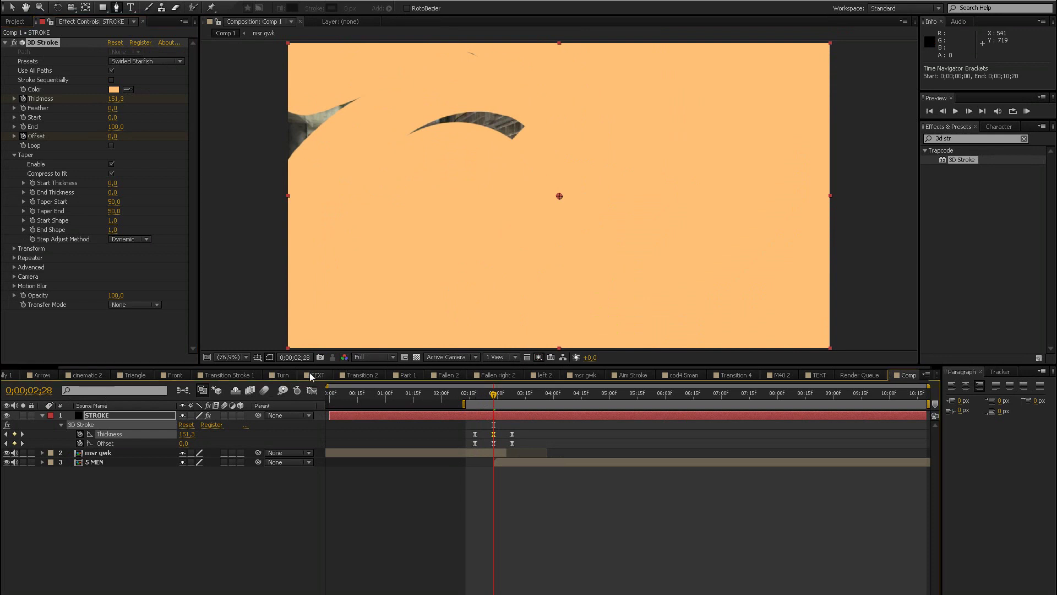
- In the Triangle comp, disable Black Solid 6's 3D Stroke taper and scrub back to see the full triangle
click(135, 375)
click(89, 415)
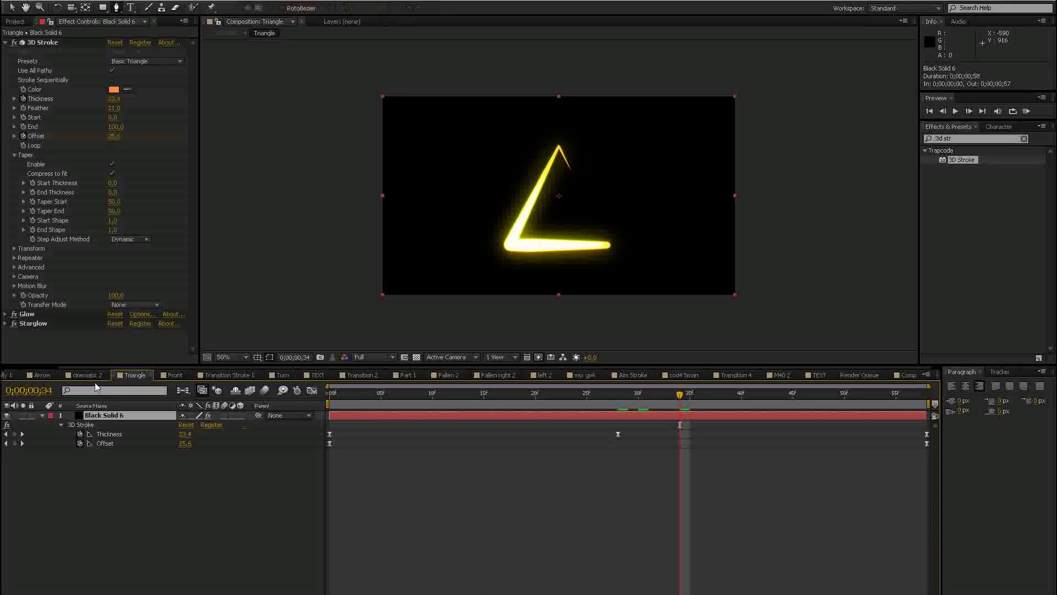
click(112, 163)
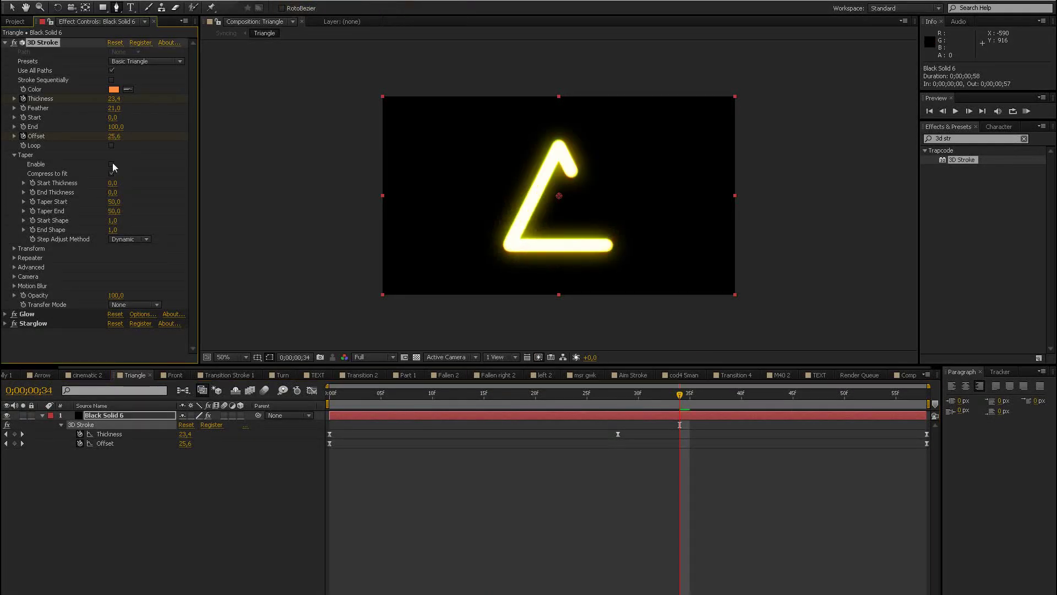
mouse_move(626, 392)
mouse_down()
mouse_move(484, 411)
mouse_move(649, 414)
mouse_up()
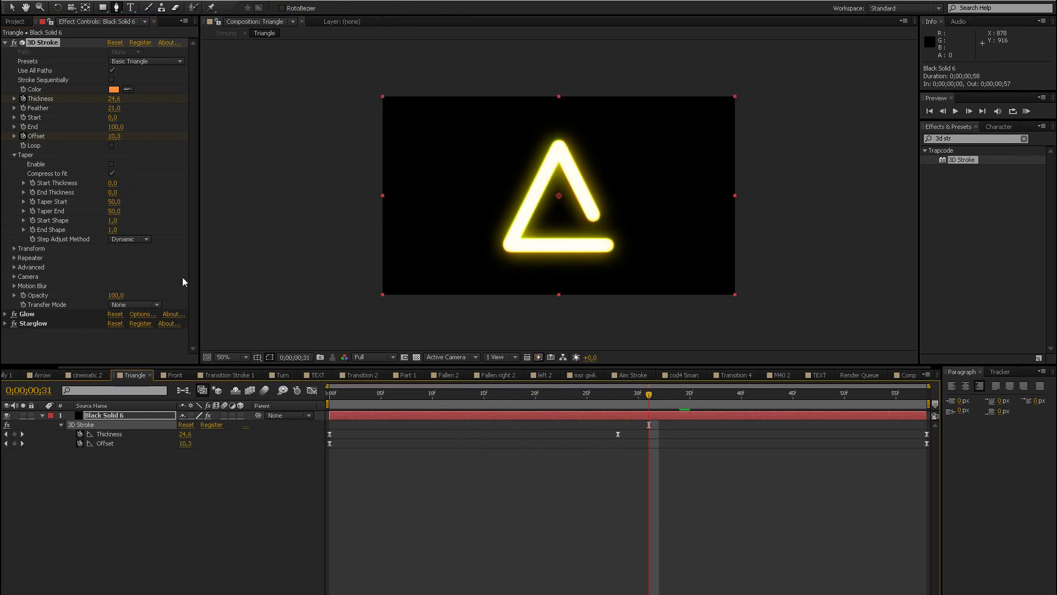
- Re-enable the tapered ends, scrub through frames to compare, and return to Comp 1
click(112, 164)
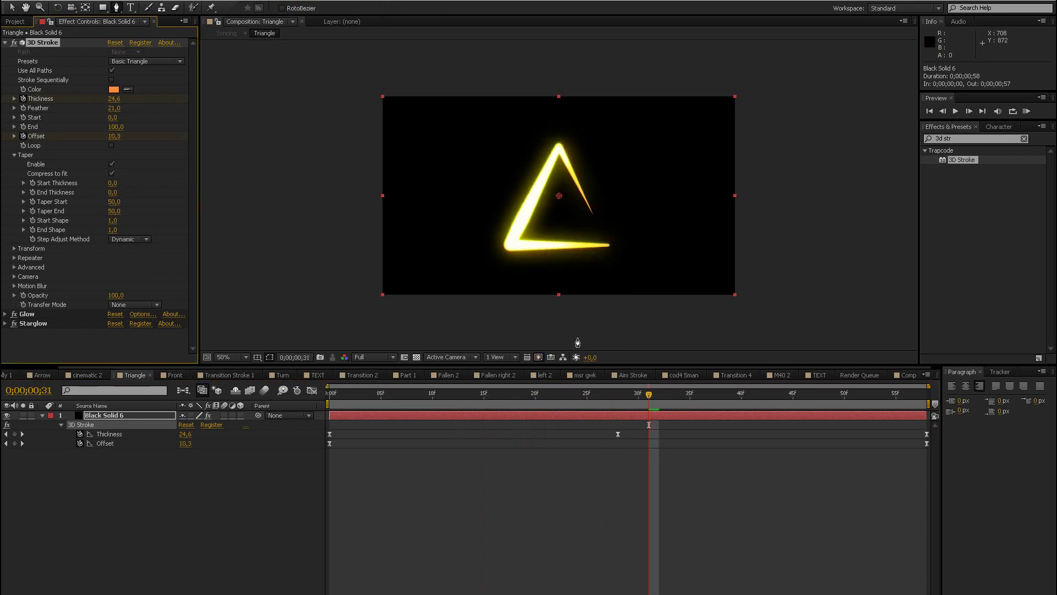
mouse_move(576, 396)
mouse_down()
mouse_move(514, 394)
mouse_move(700, 394)
mouse_up()
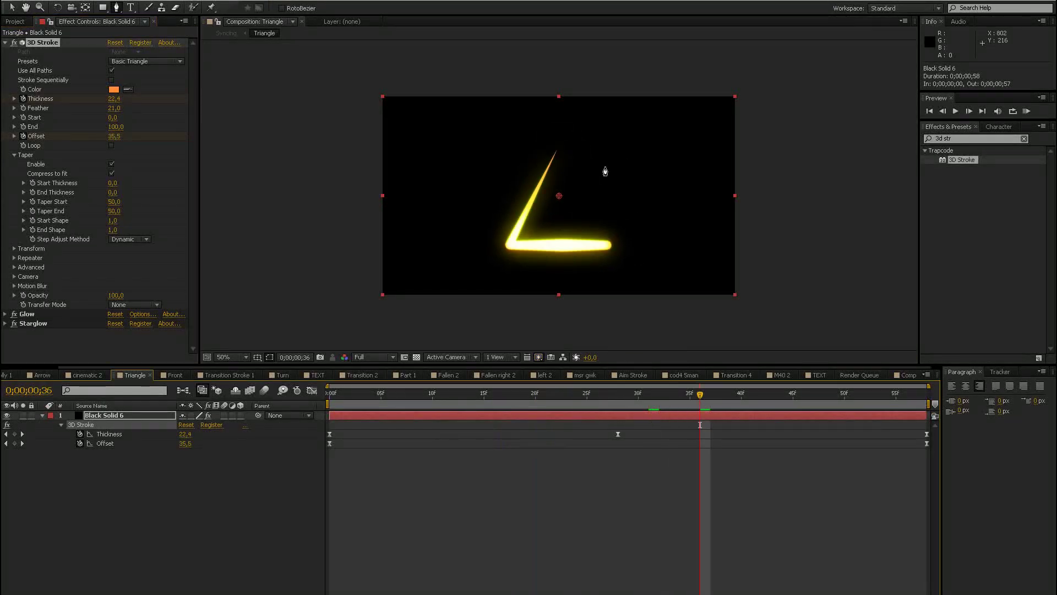
click(907, 375)
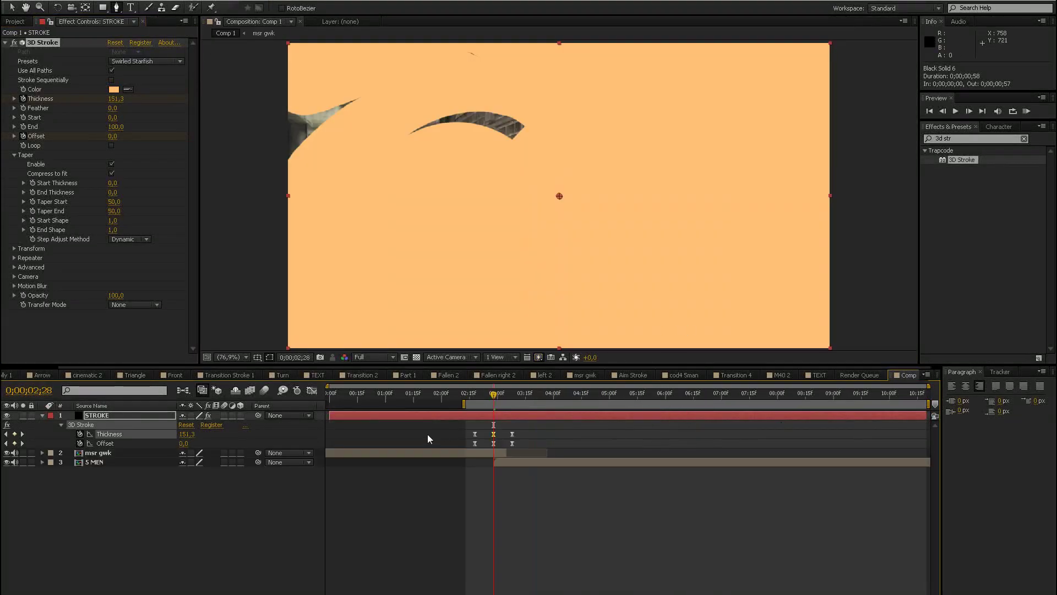
- Take Glow and Starglow from Transition 4's Effect Controls, paste them onto Comp 1's STROKE layer, and collapse Glow
click(724, 375)
scroll(40, 207, down, 6)
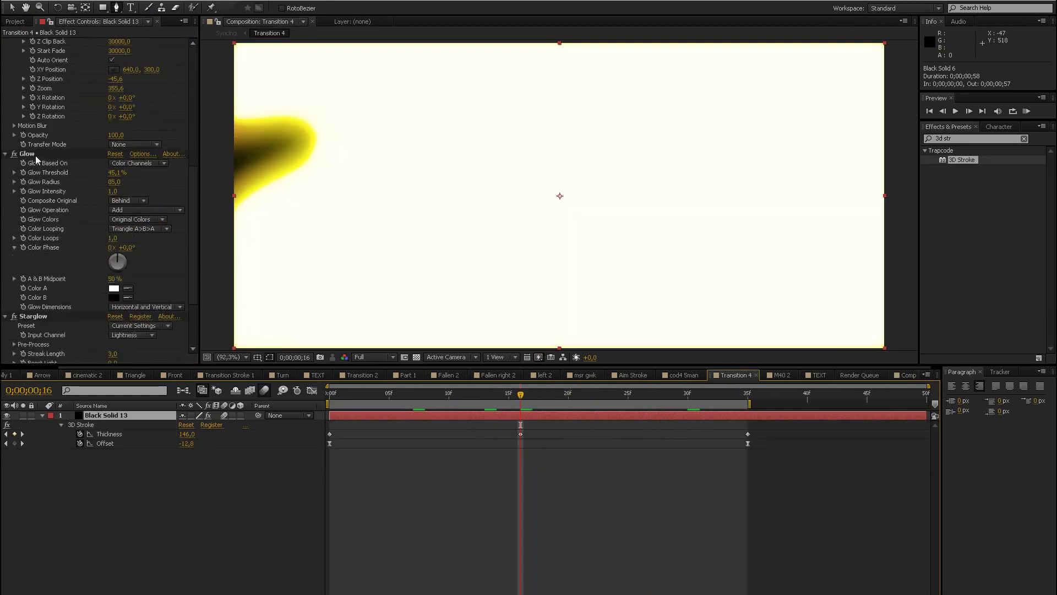
click(35, 156)
ctrl+click(31, 317)
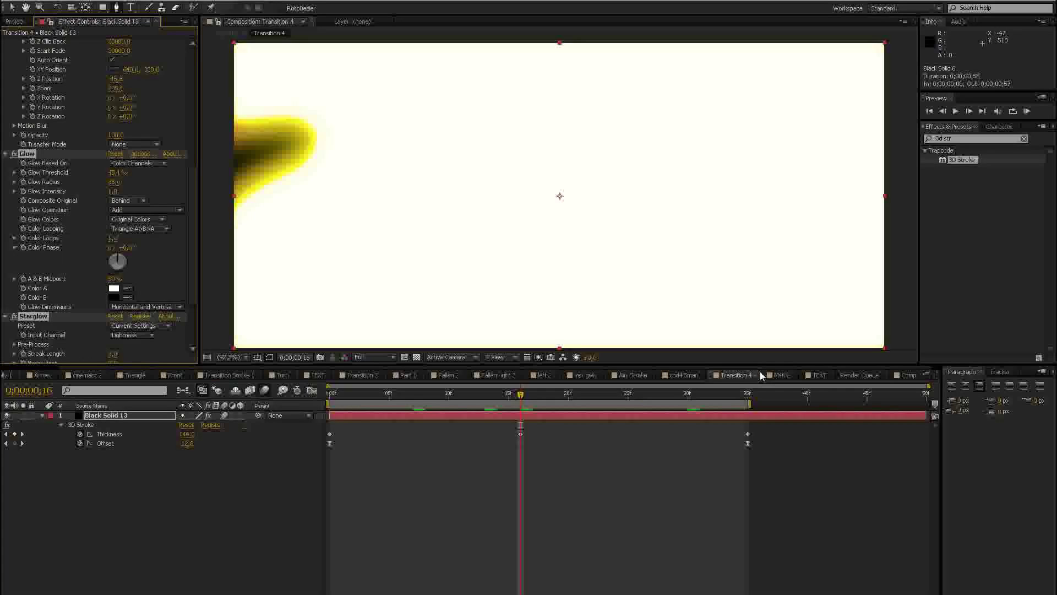
click(906, 375)
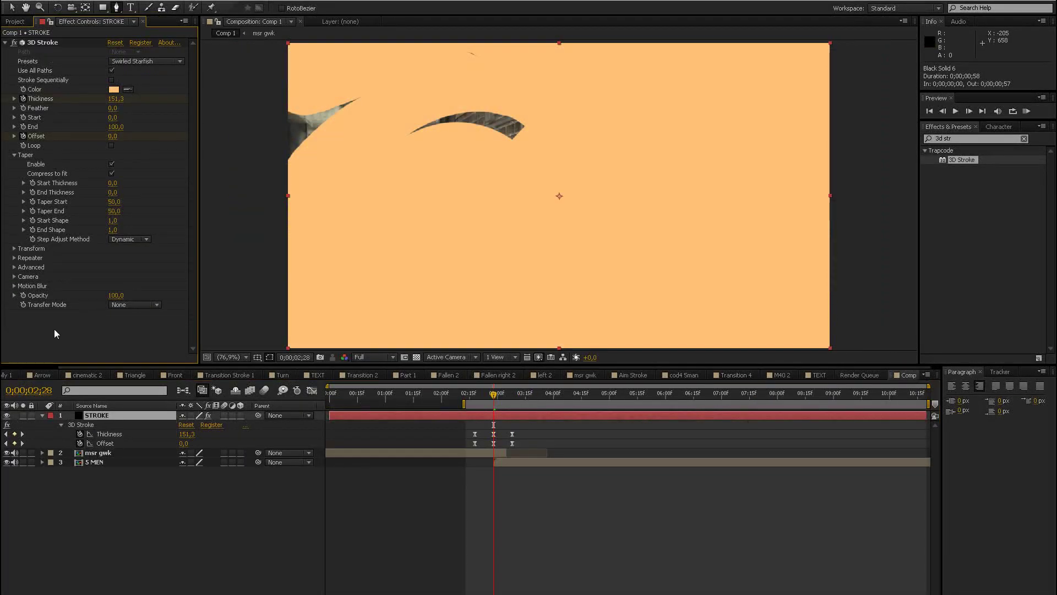
key(ctrl+v)
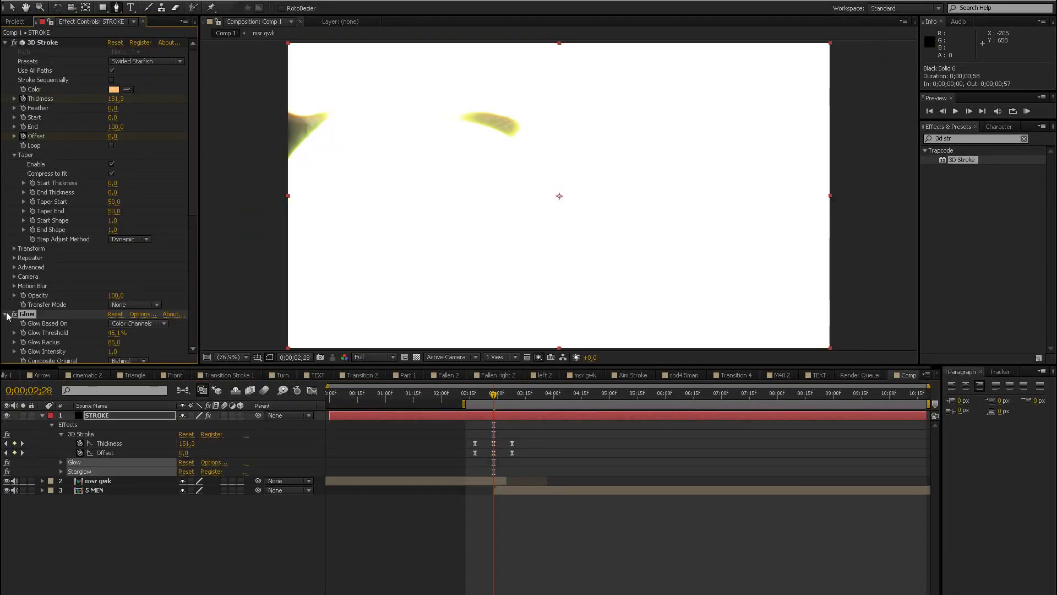
click(5, 313)
- At 0;00;02;22, turn on motion blur for the STROKE layer and start a RAM preview
mouse_move(485, 402)
mouse_down()
mouse_move(501, 385)
mouse_move(490, 388)
mouse_up()
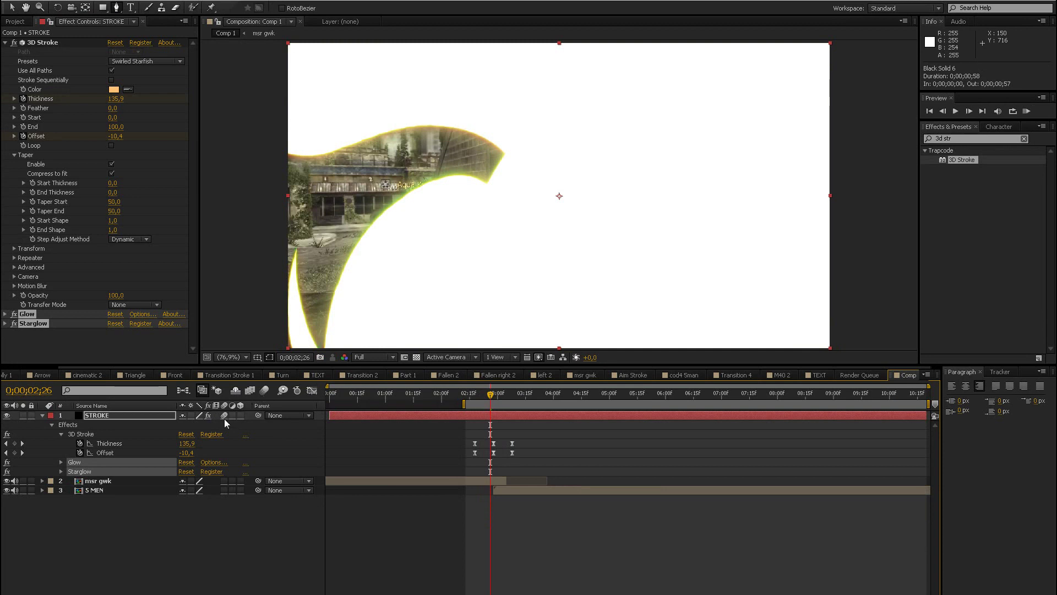
click(265, 391)
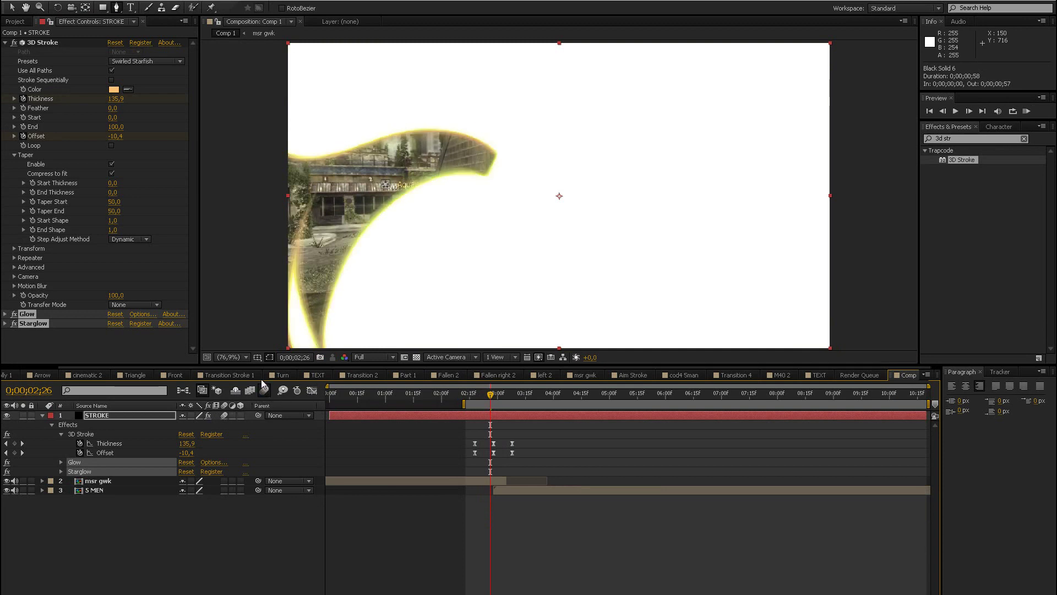
click(1027, 111)
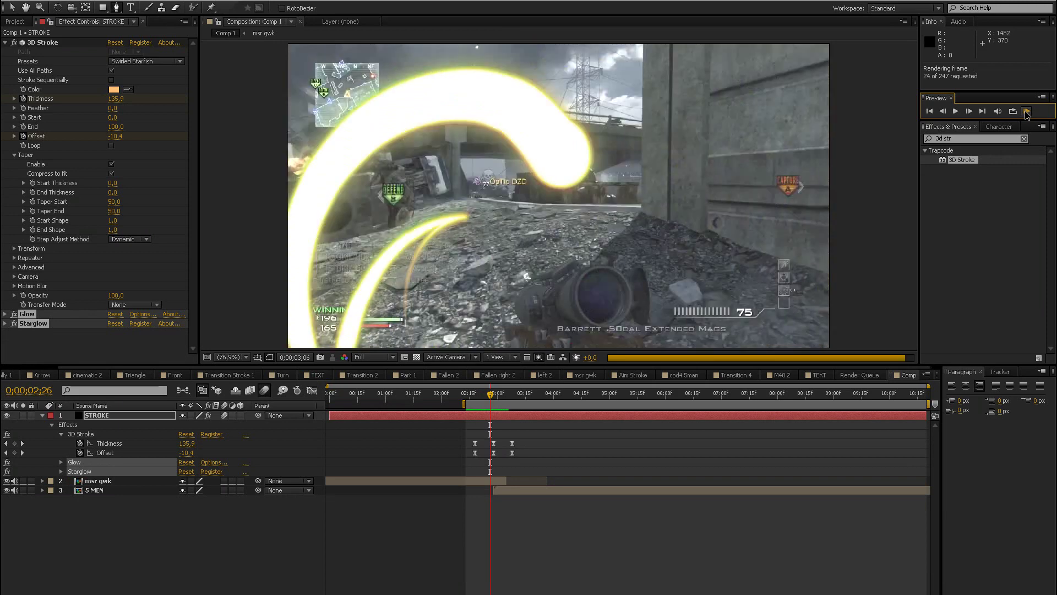
- Stop the RAM render early and play back the cached Comp 1 frames
click(1025, 111)
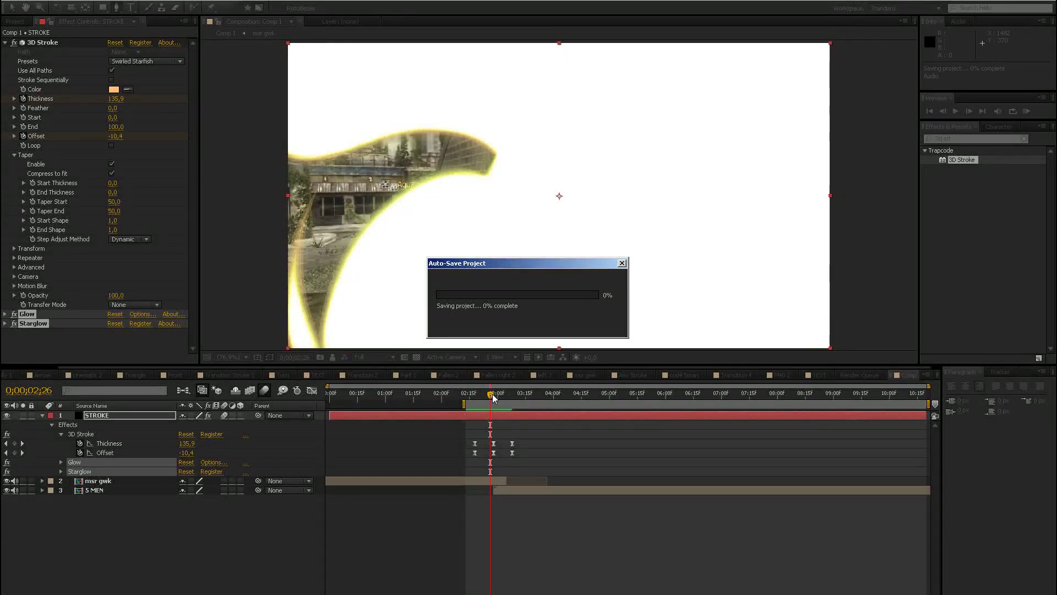
- Trim msr gwk's out-point by one frame and scrub 0;00;02;29–0;00;03;07 to check the cut to 5 MEN
drag(491, 395, 495, 395)
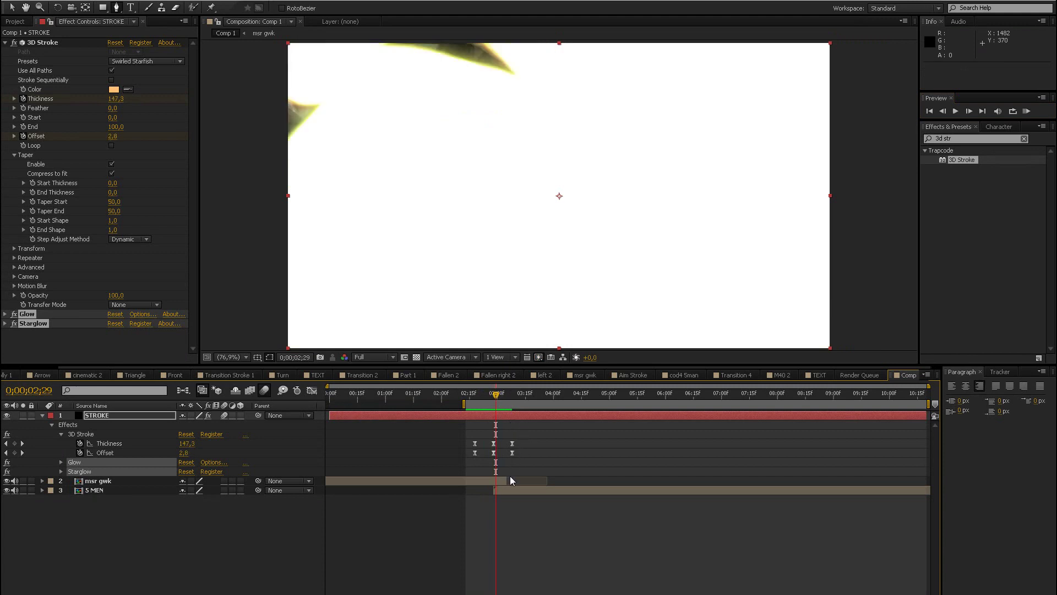
drag(507, 480, 497, 484)
mouse_move(491, 396)
mouse_down()
mouse_move(511, 391)
mouse_move(501, 393)
mouse_up()
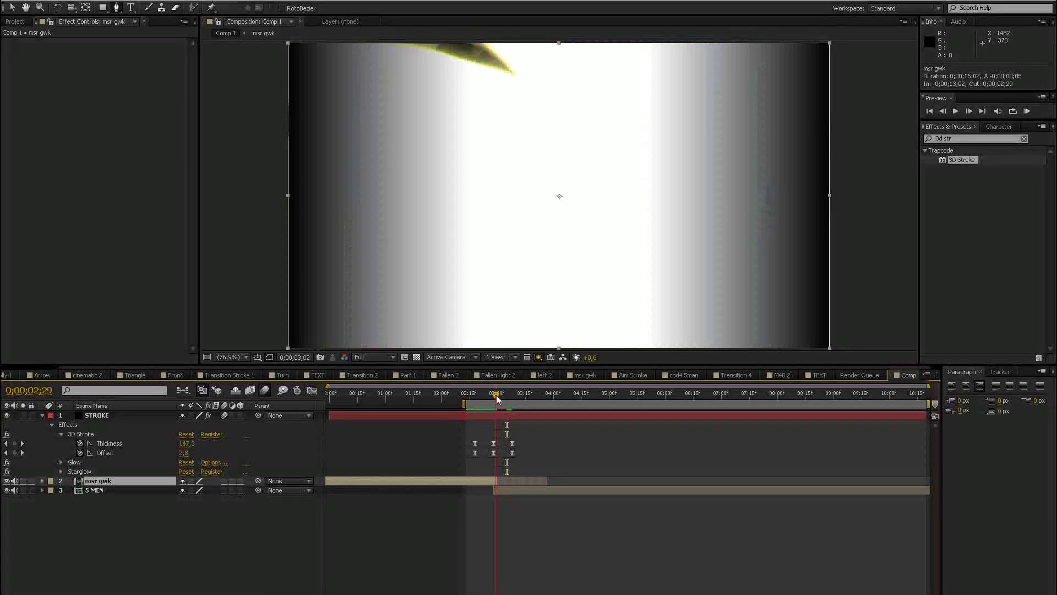
drag(497, 395, 507, 394)
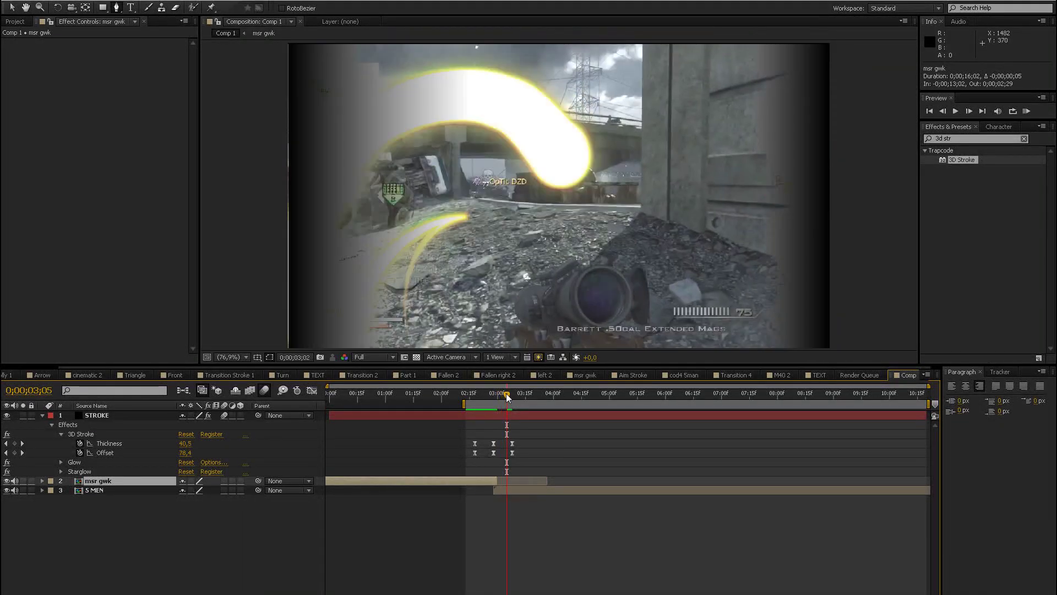
click(522, 492)
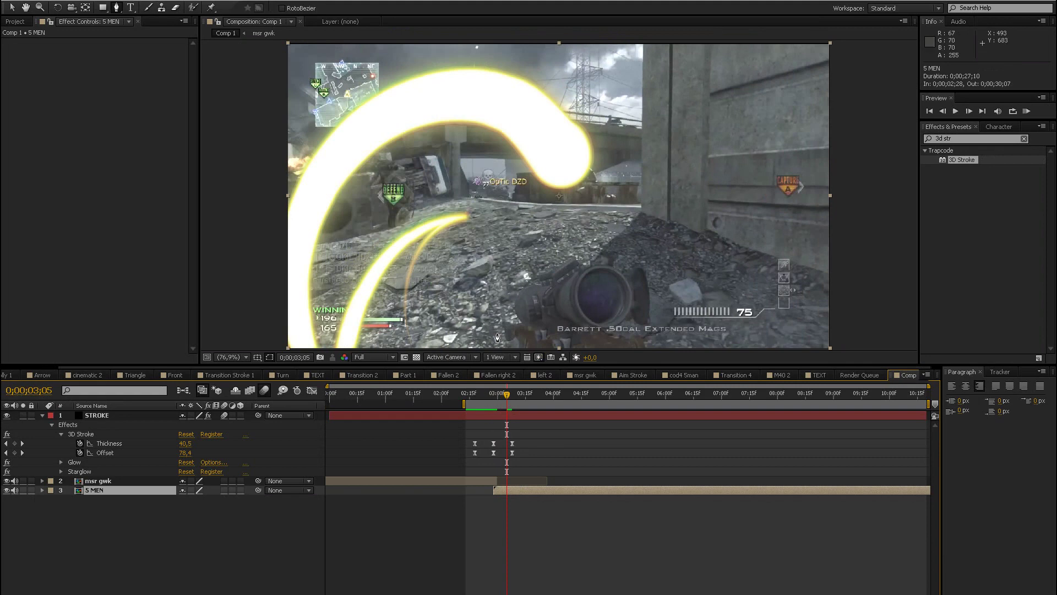
mouse_move(498, 392)
mouse_down()
mouse_move(508, 395)
mouse_move(490, 391)
mouse_move(504, 387)
mouse_up()
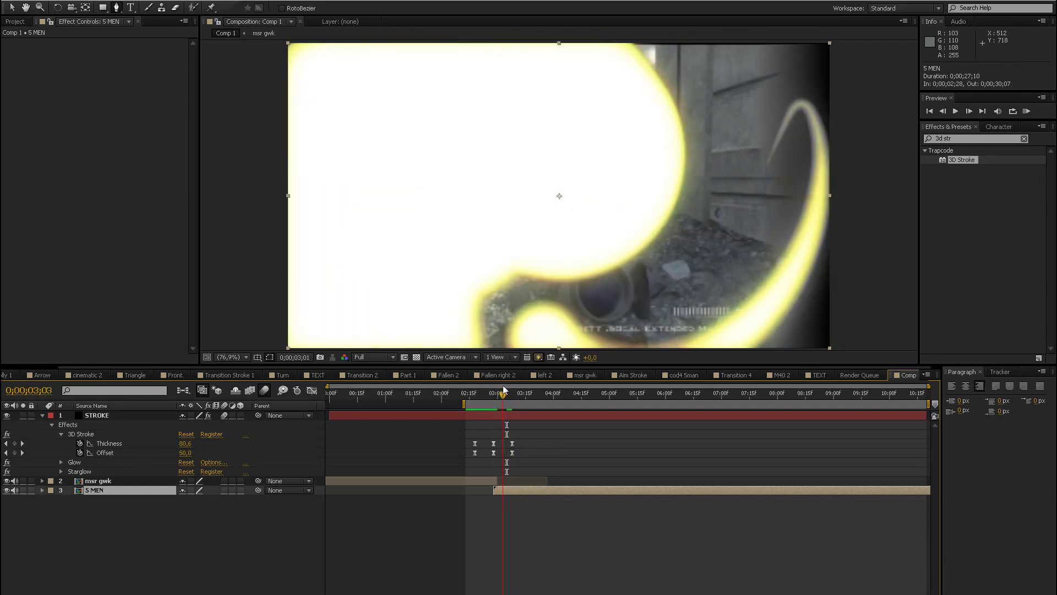
- Switch the STROKE layer's 3D Stroke preset from Swirled Starfish to Moon
click(118, 417)
click(123, 69)
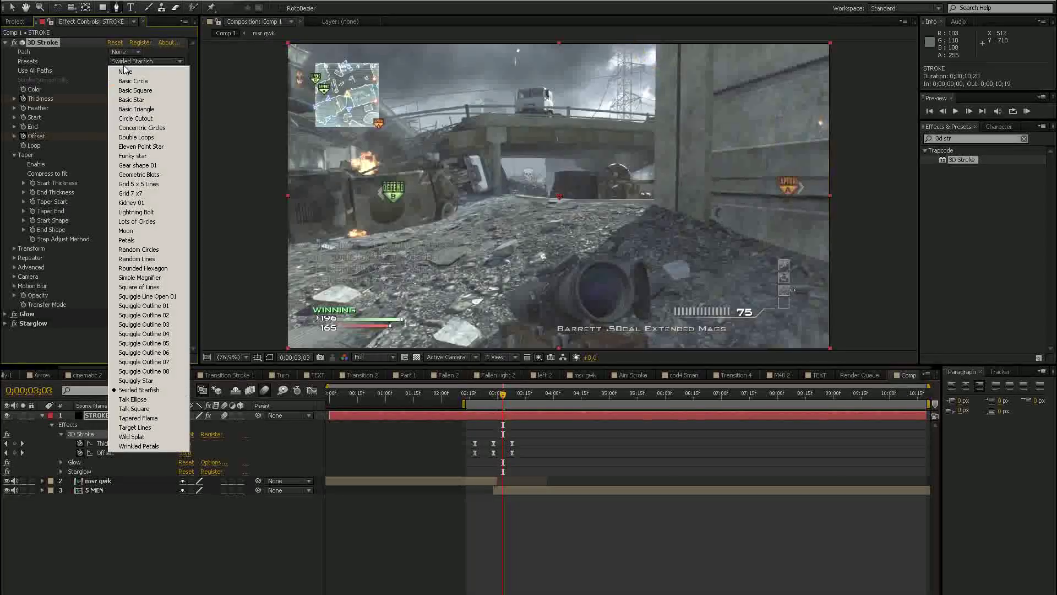
click(123, 64)
click(85, 71)
click(112, 72)
click(127, 61)
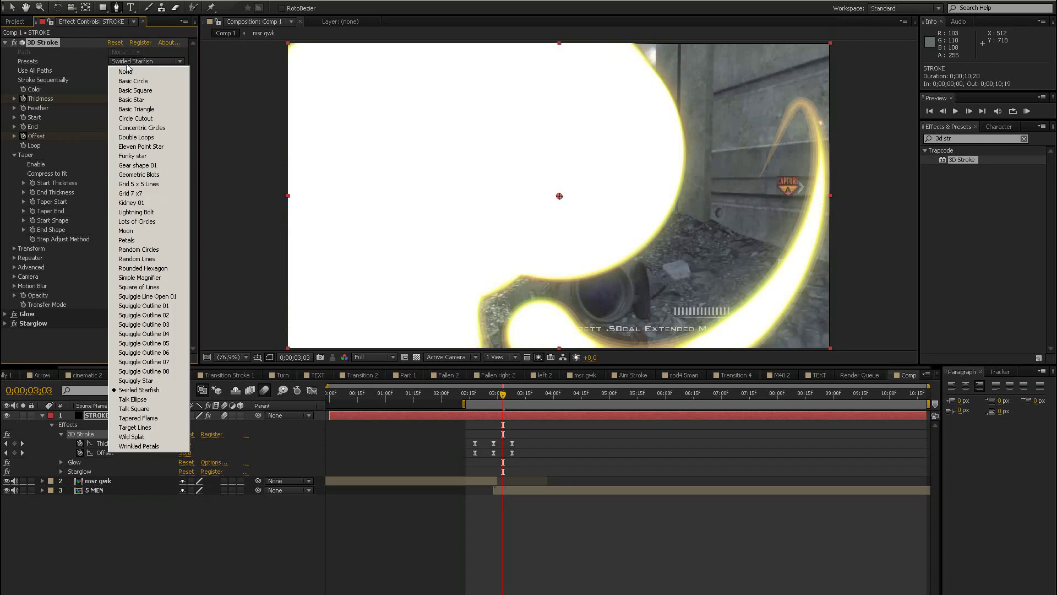
click(137, 239)
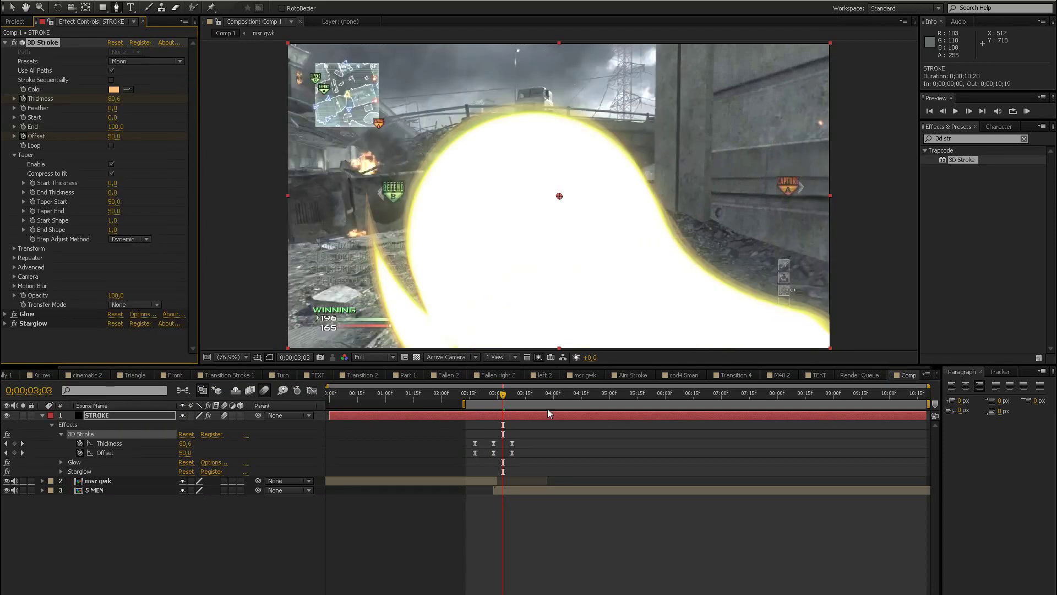
- Review the Moon stroke by scrubbing from 0;00;02;27 to 0;00;02;29 with STROKE reselected
mouse_move(486, 397)
mouse_down()
mouse_move(469, 395)
mouse_move(506, 387)
mouse_move(497, 393)
mouse_up()
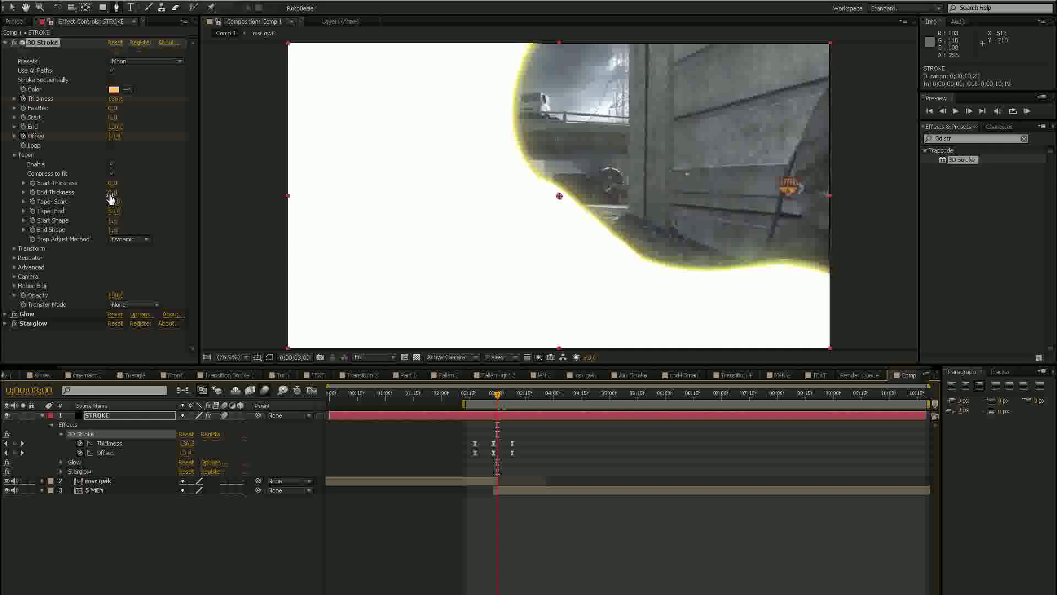
click(131, 563)
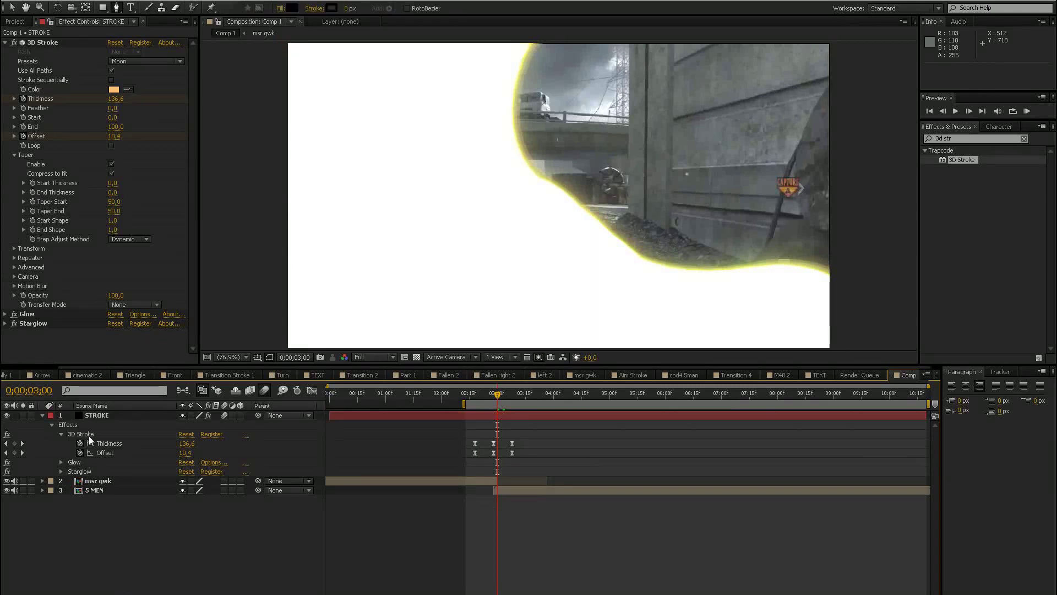
click(101, 416)
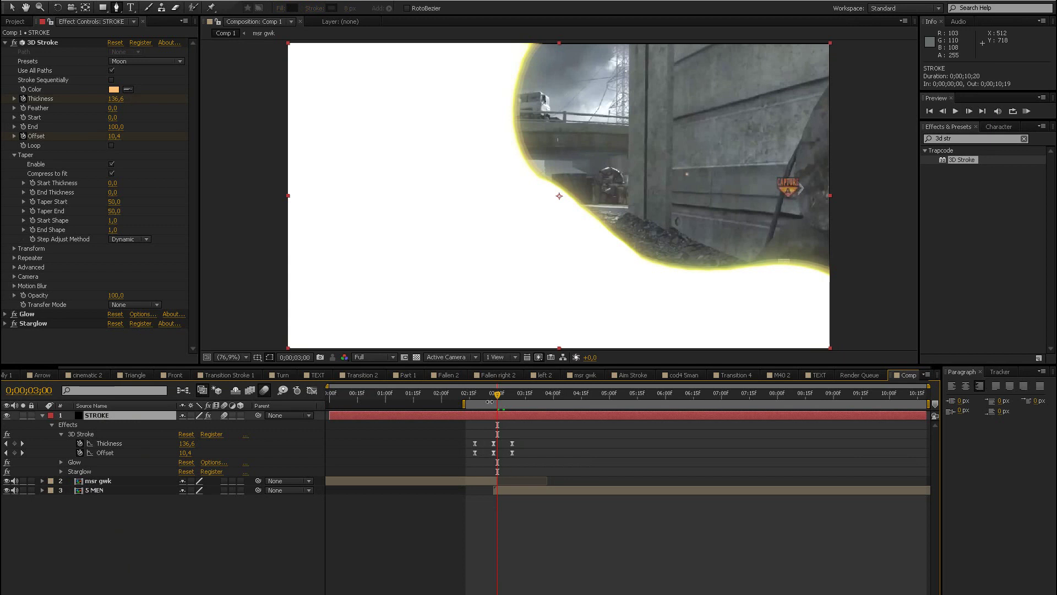
drag(497, 394, 496, 395)
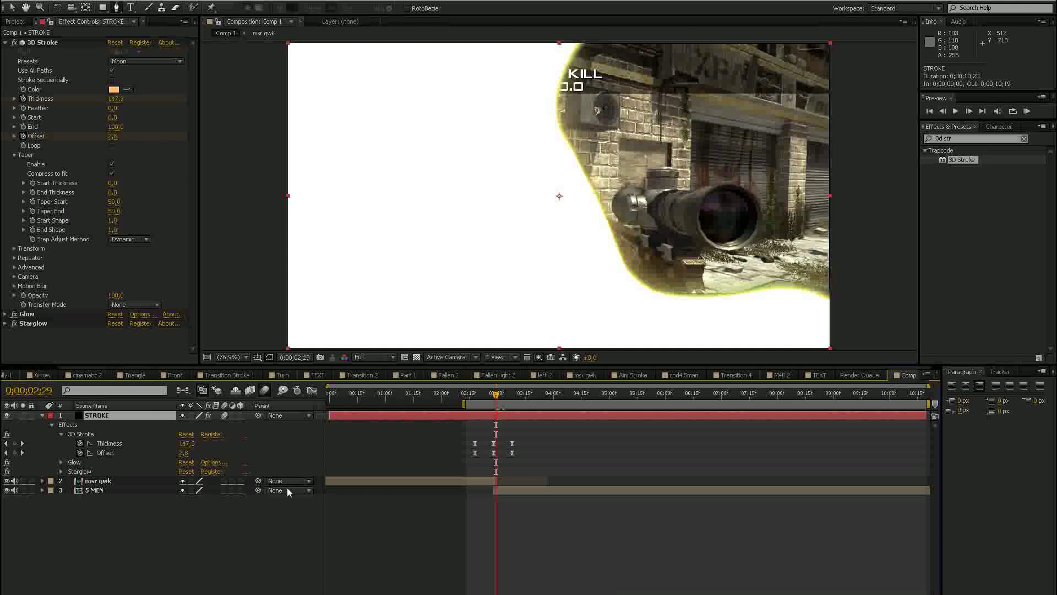
click(512, 393)
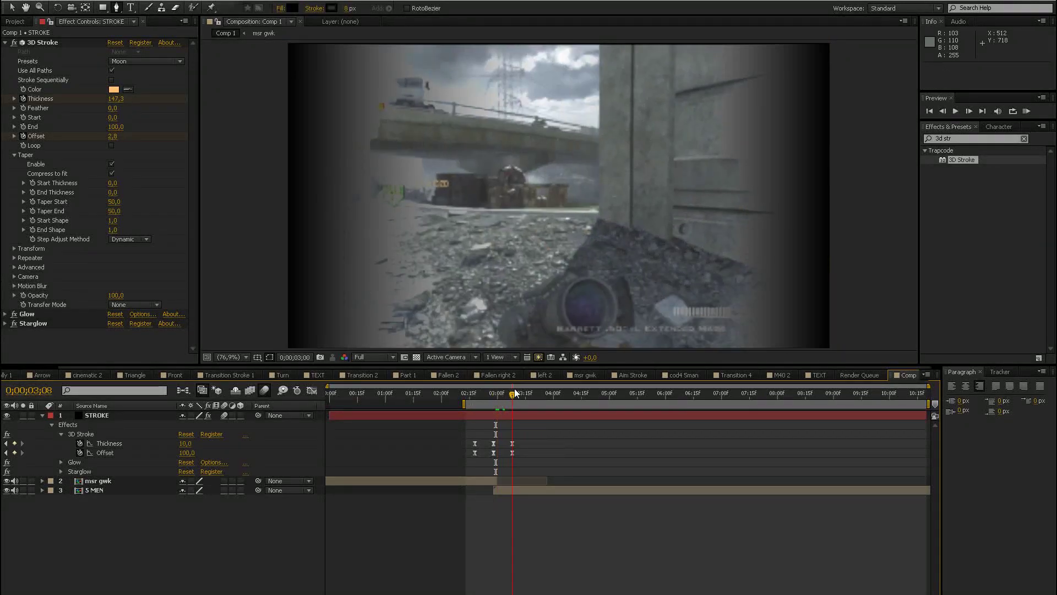
drag(516, 392, 496, 396)
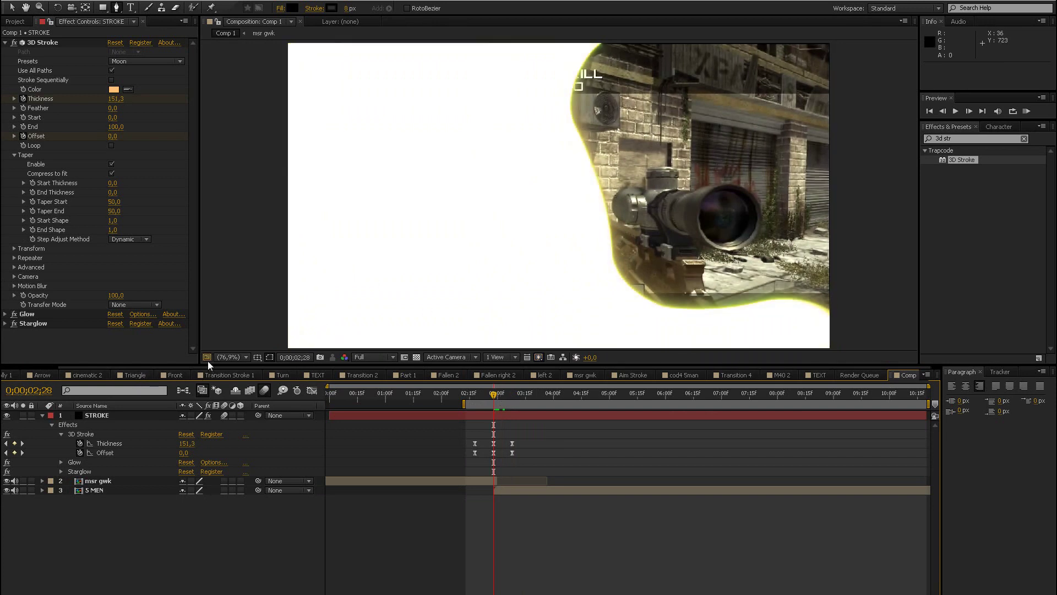
click(68, 310)
key(alt+Tab)
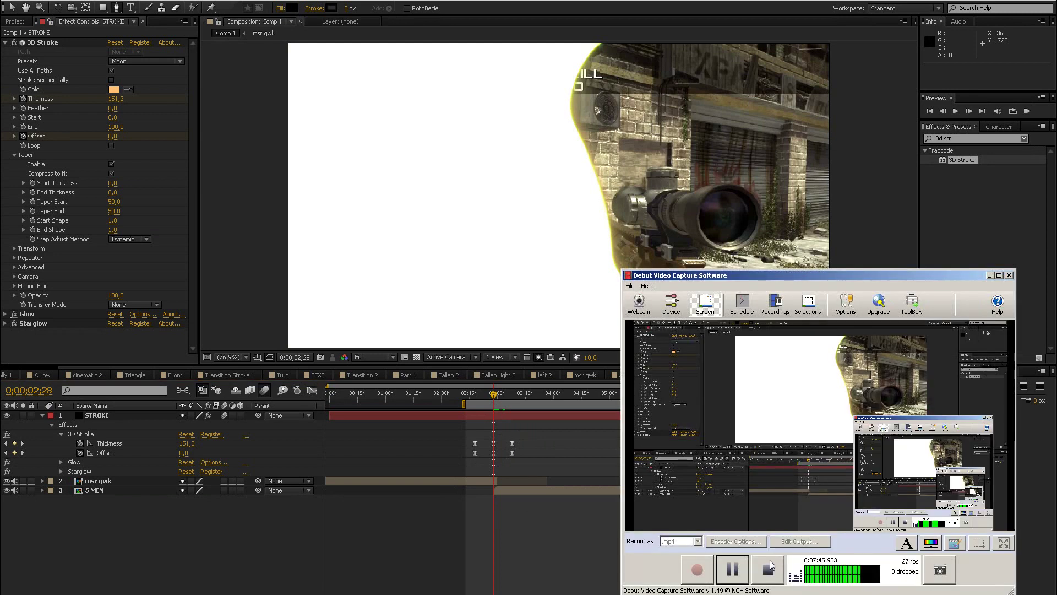